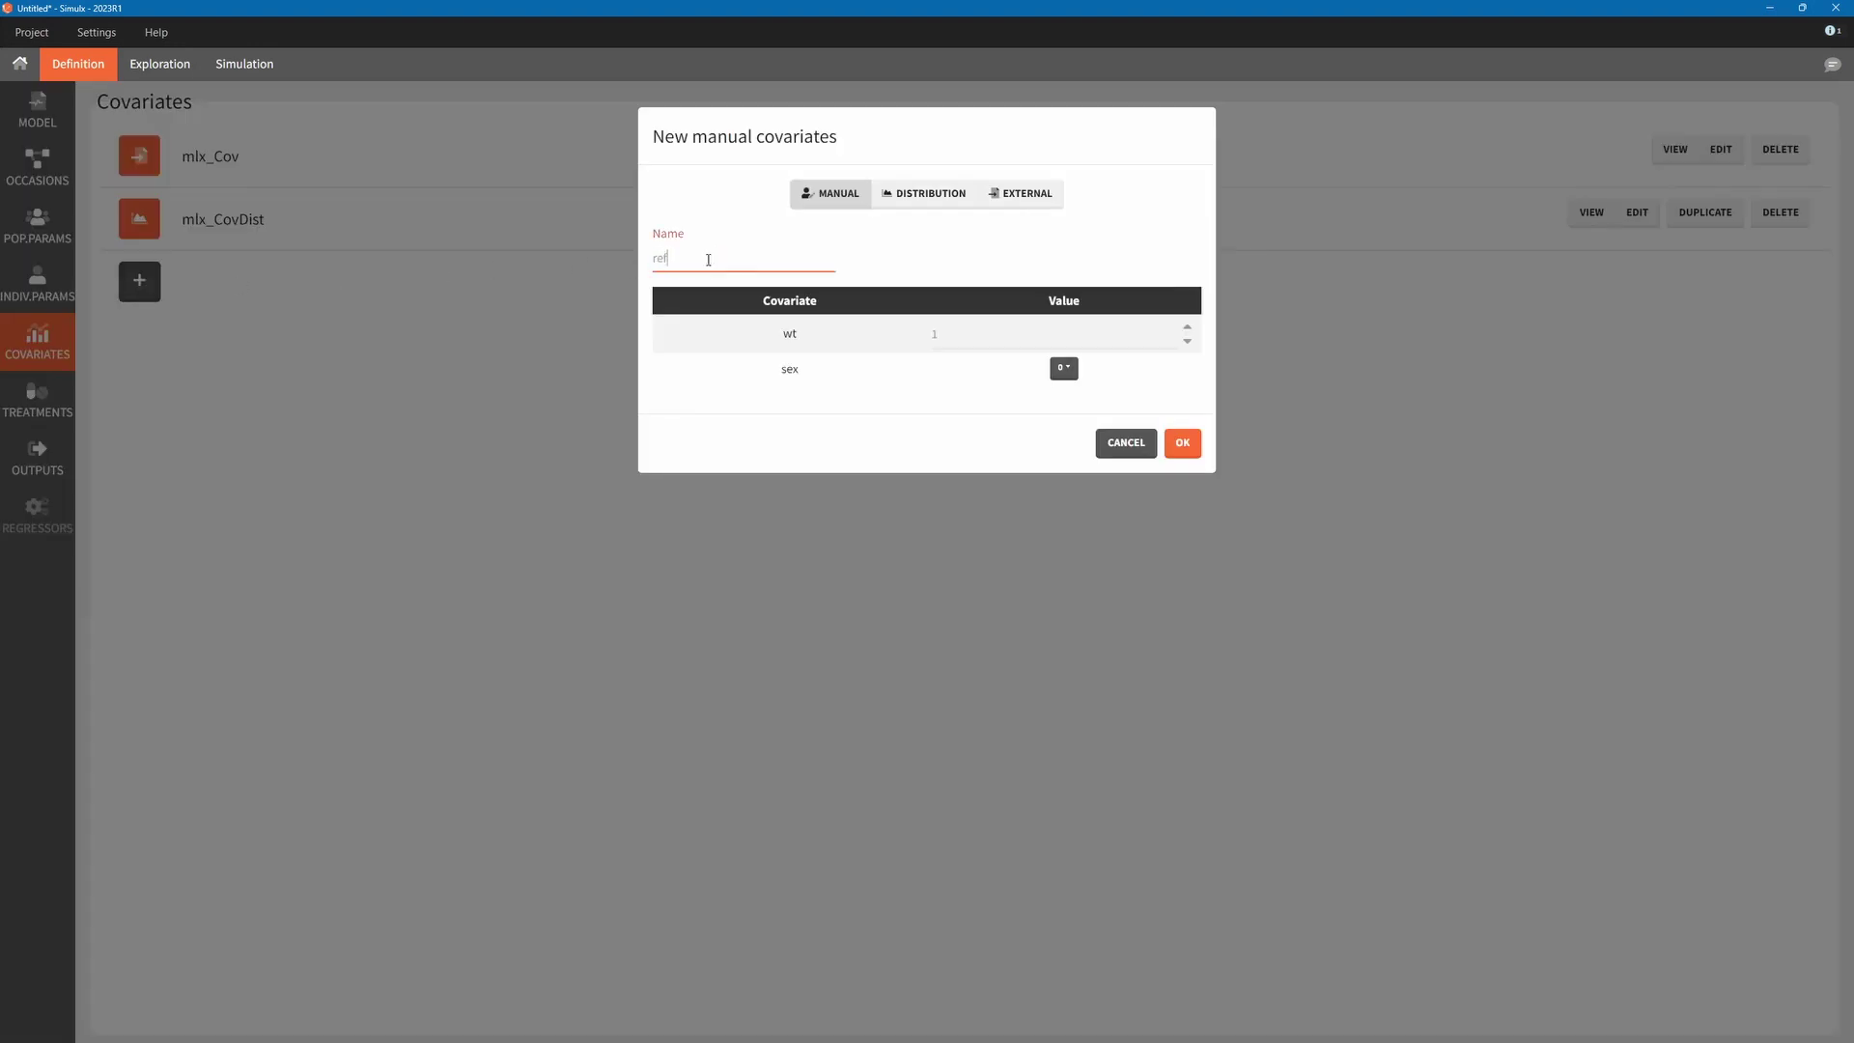
Set the ref covariate weight to 85, then duplicate it as wt_56.
left_click(941, 338)
type("85")
left_click(1184, 445)
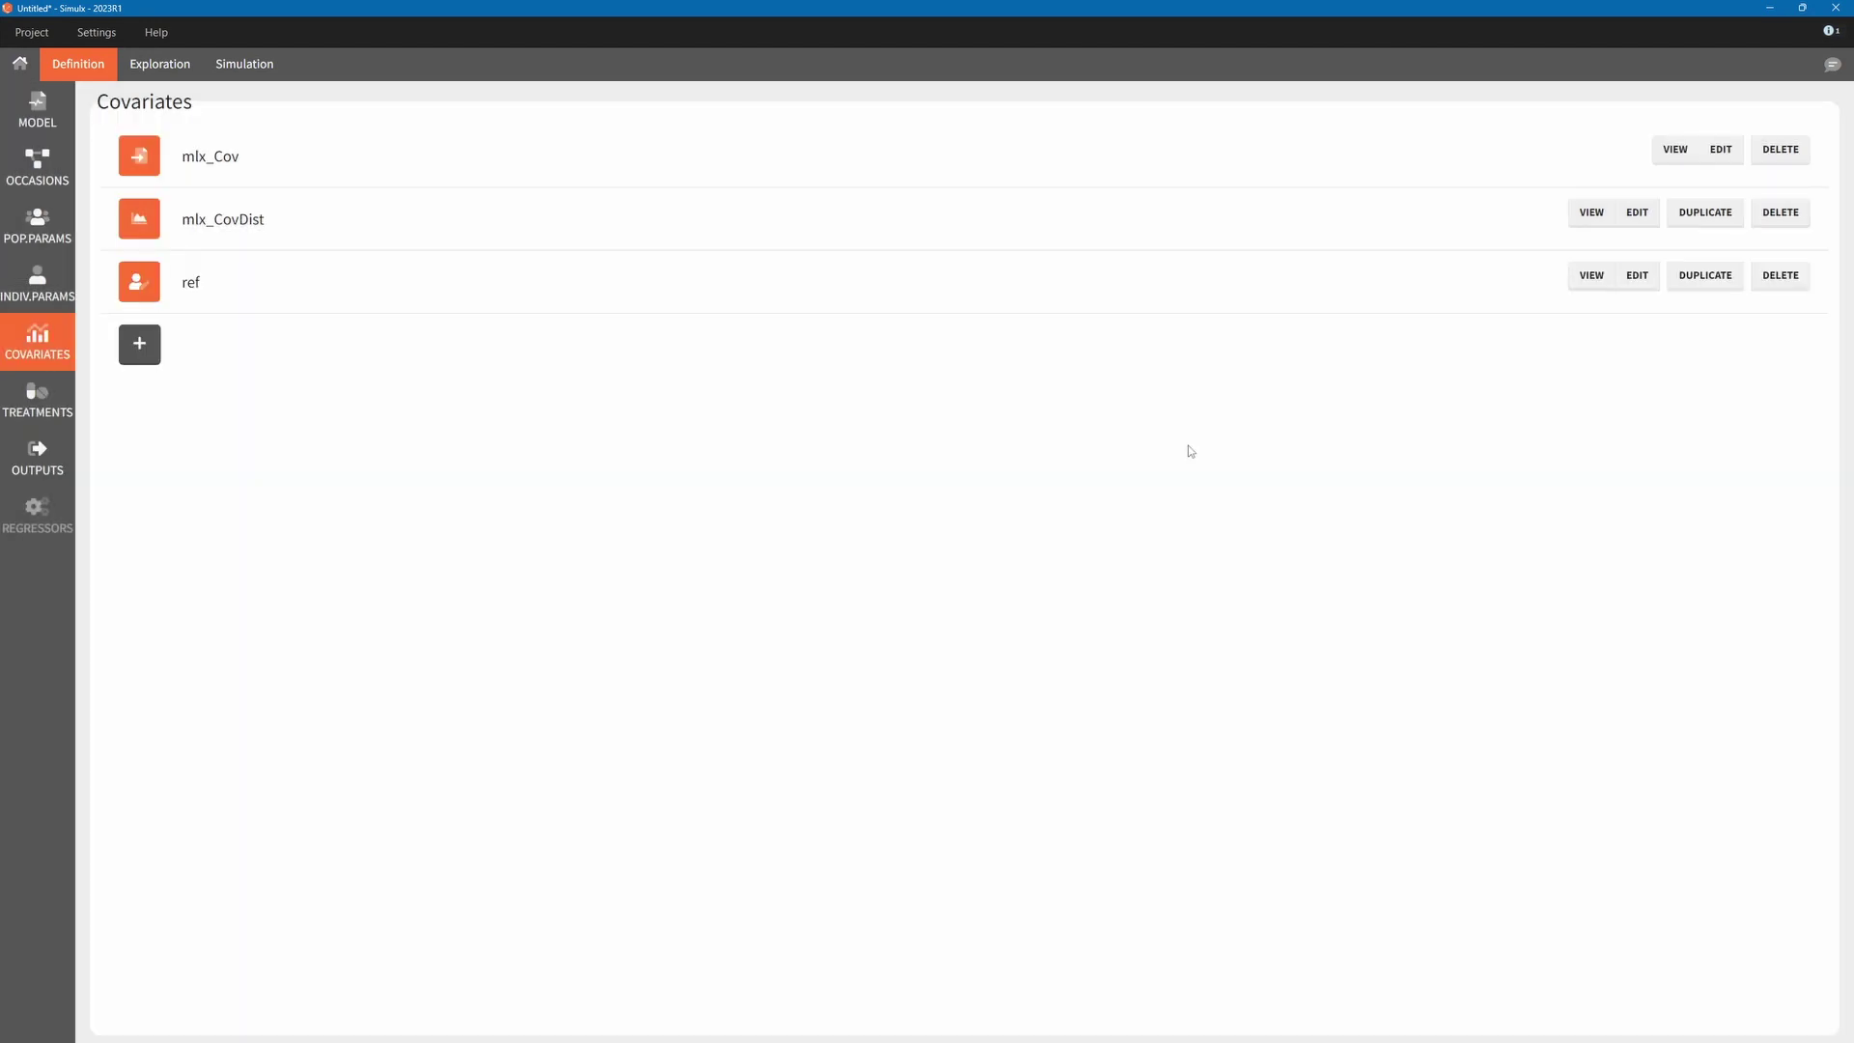
left_click(1705, 276)
type("wt_56")
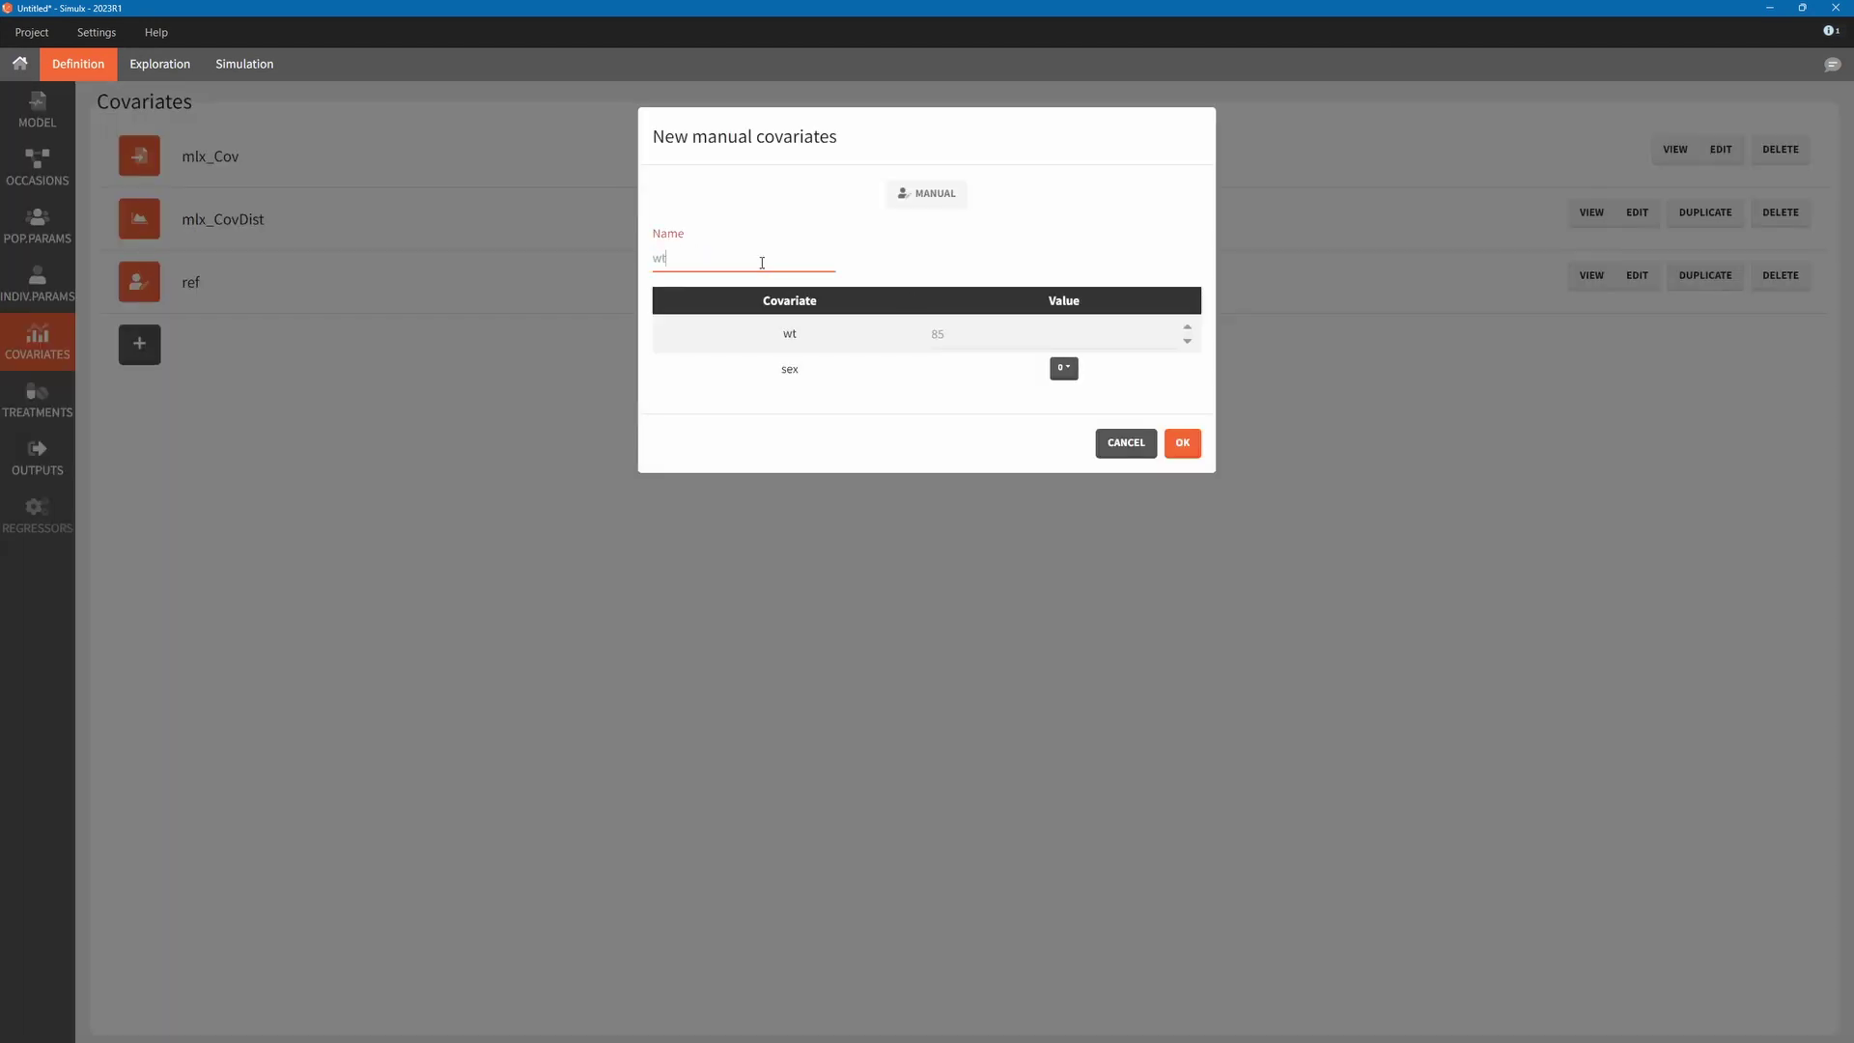
left_click(939, 323)
left_click(1184, 445)
Duplicate ref as covariate set wt_128 with weight 128.
left_click(1705, 276)
left_click(814, 261)
type("wt_128")
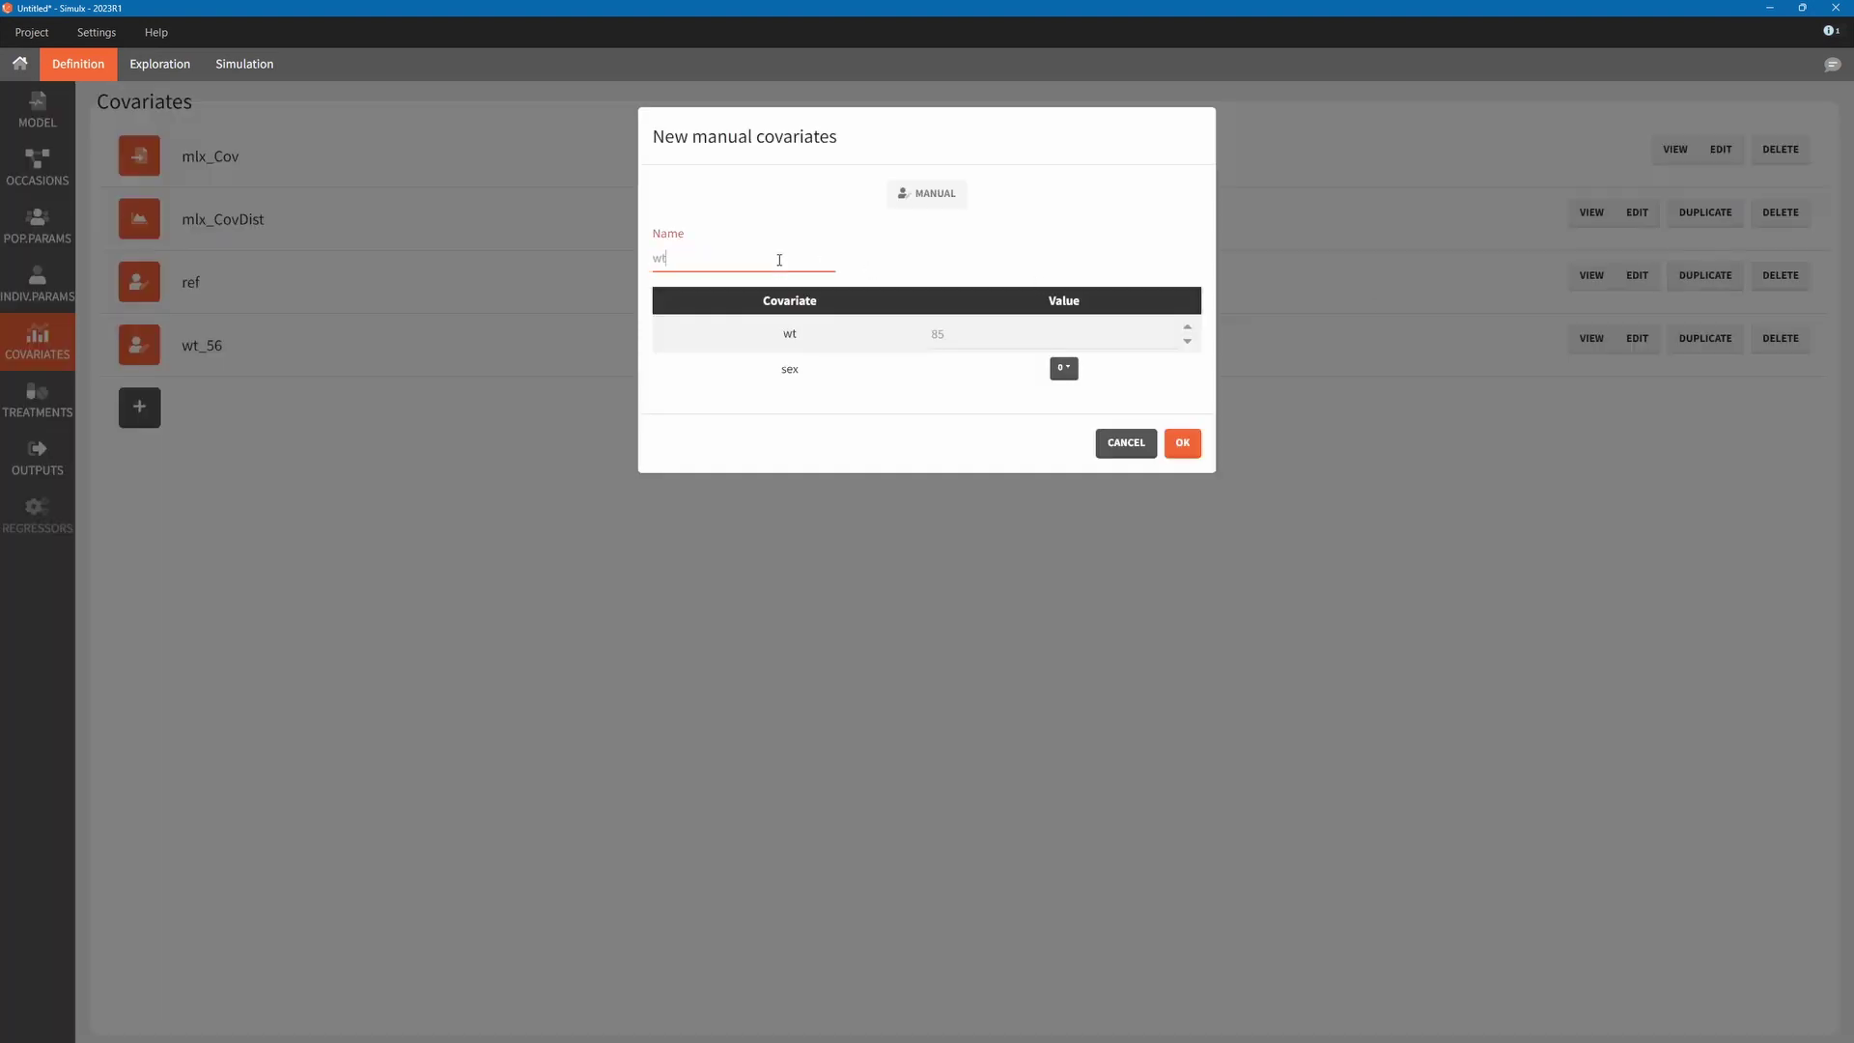
left_click(954, 334)
type("128")
left_click(1183, 442)
Duplicate ref as covariate set sex_1 with sex set to 1.
left_click(1705, 275)
left_click(733, 250)
type("sex_1")
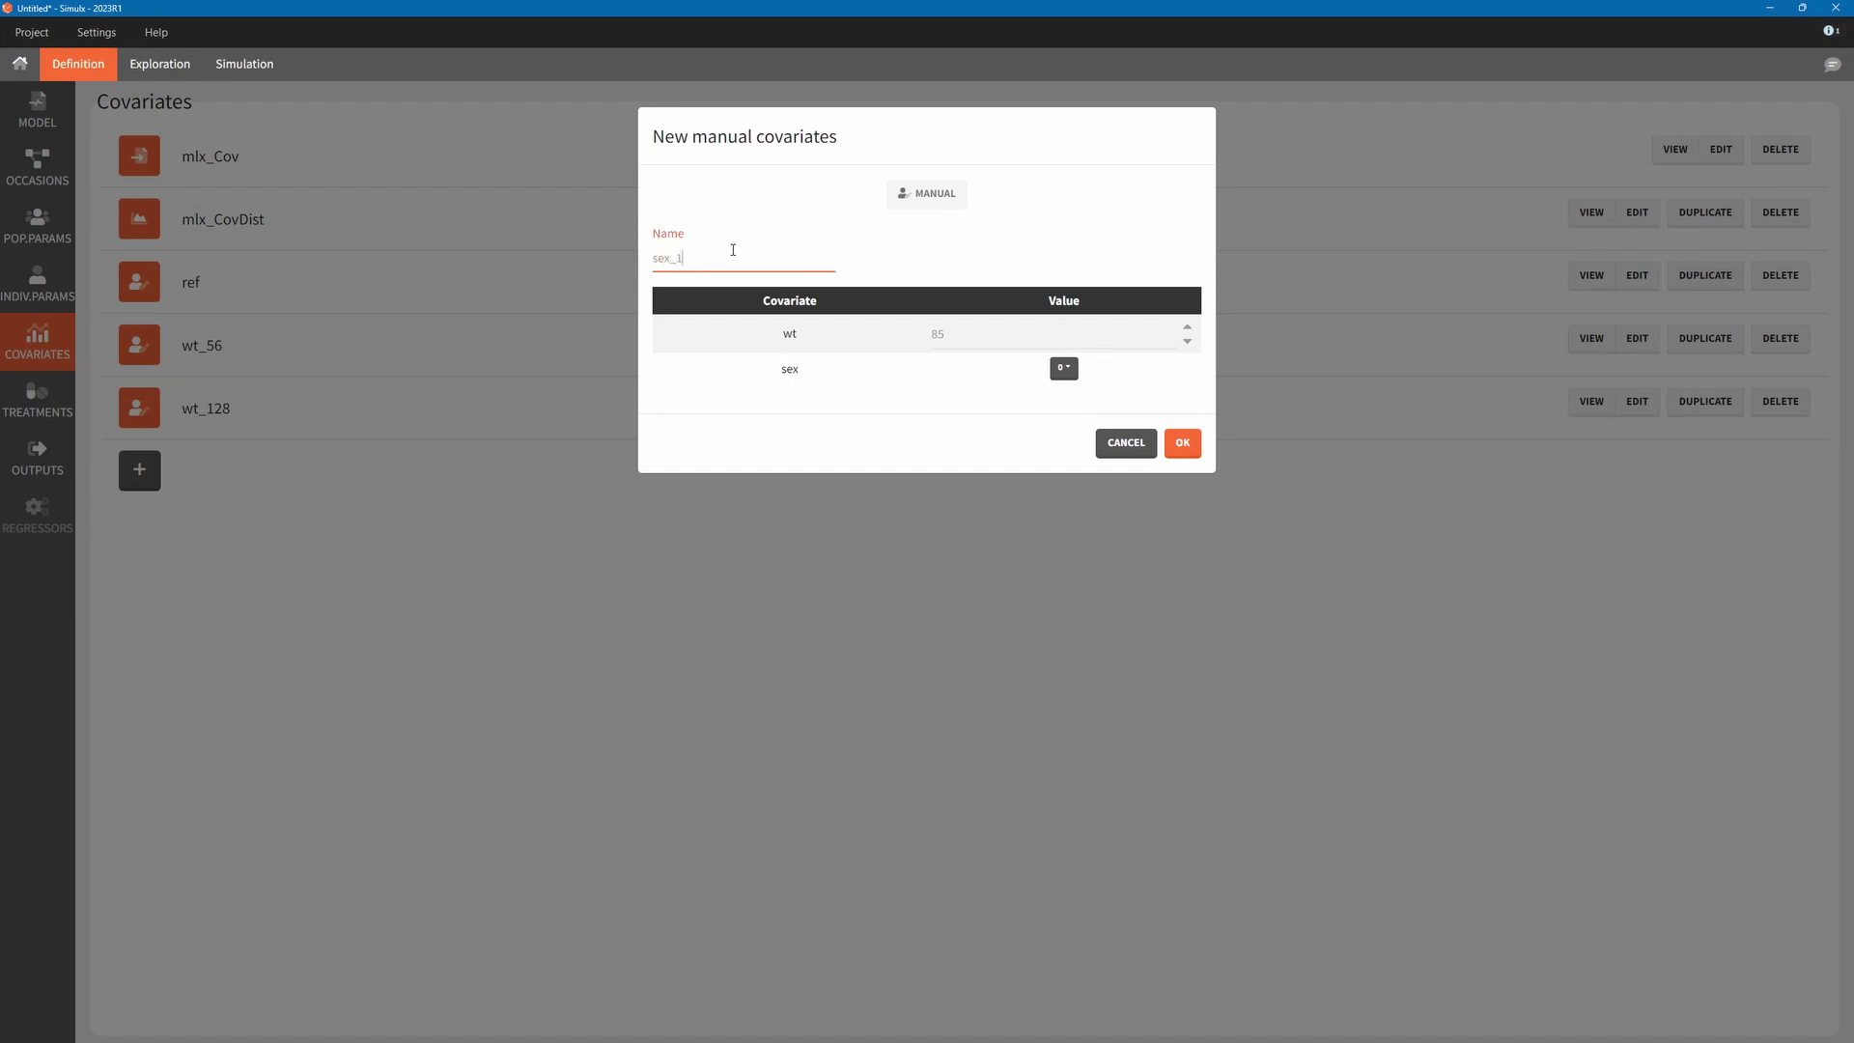
left_click(1063, 368)
left_click(1063, 406)
left_click(1183, 442)
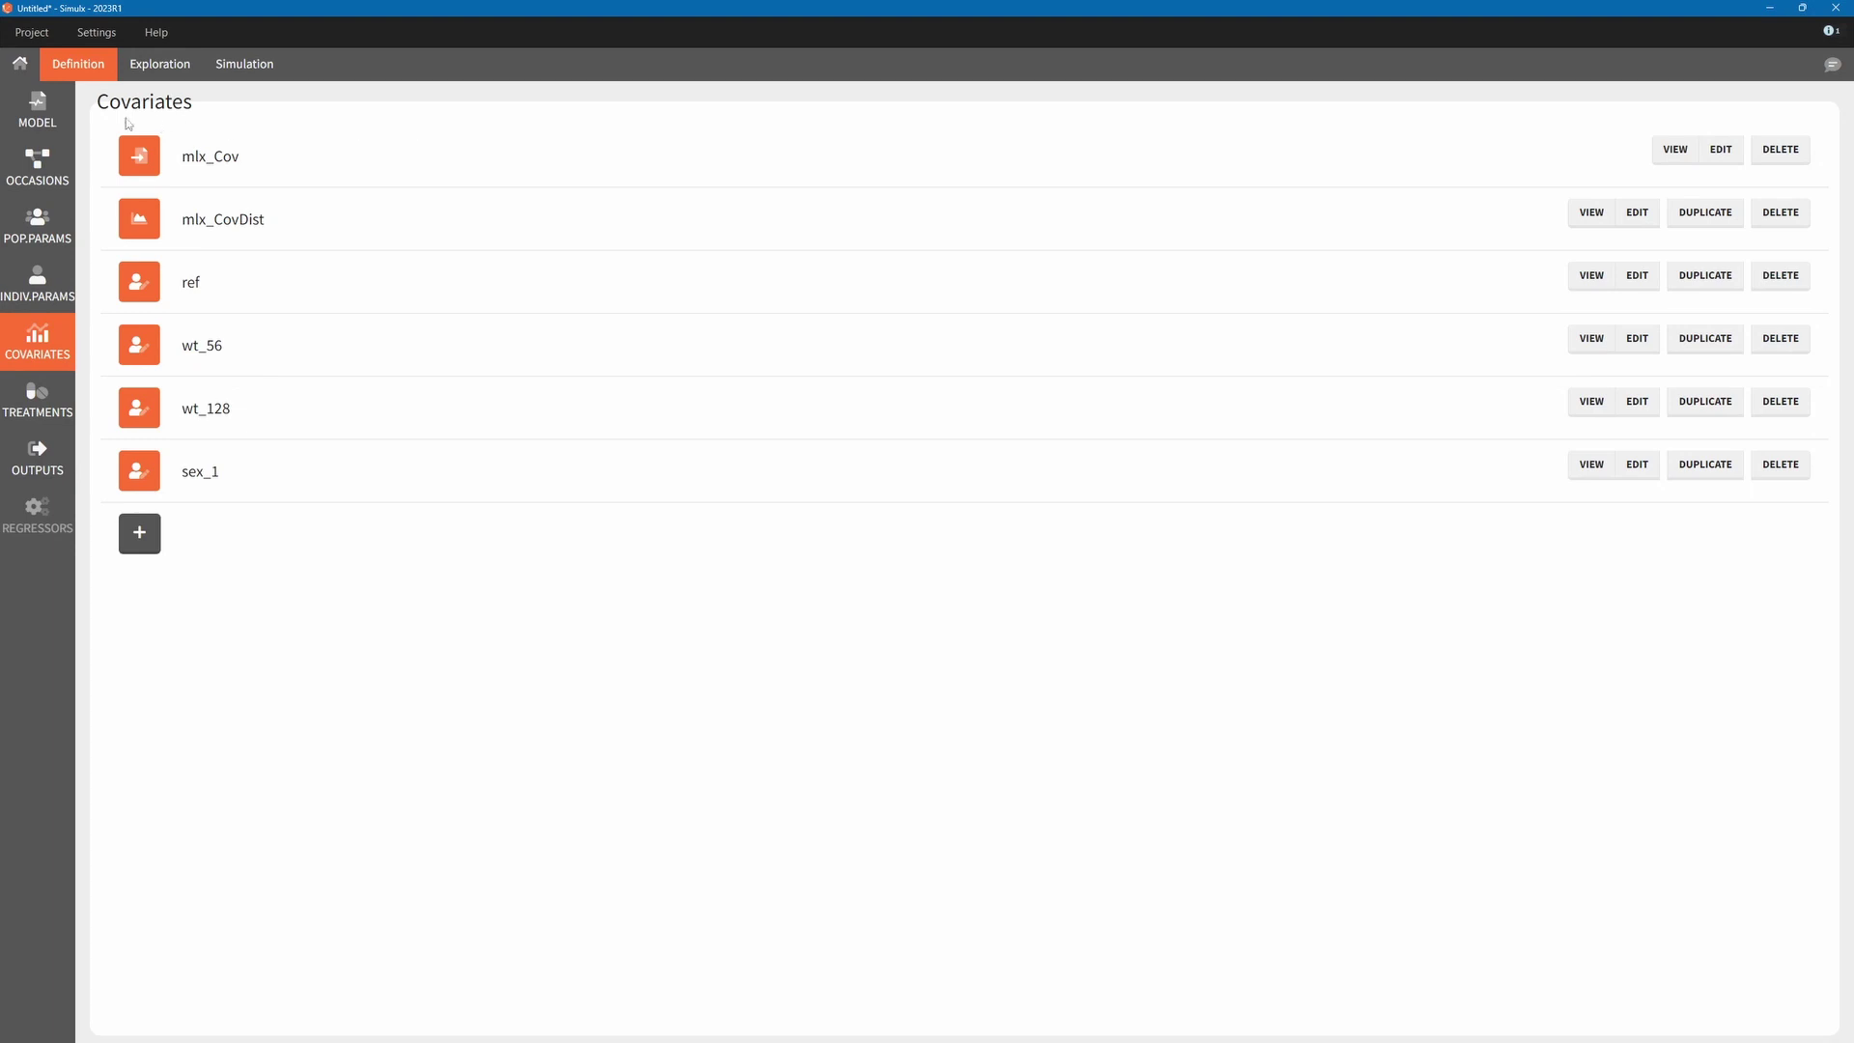
left_click(36, 109)
Add the line 'ddt_AUC = Cc' to the model and apply it.
left_click(377, 995)
type("ddt_AUC = Cc")
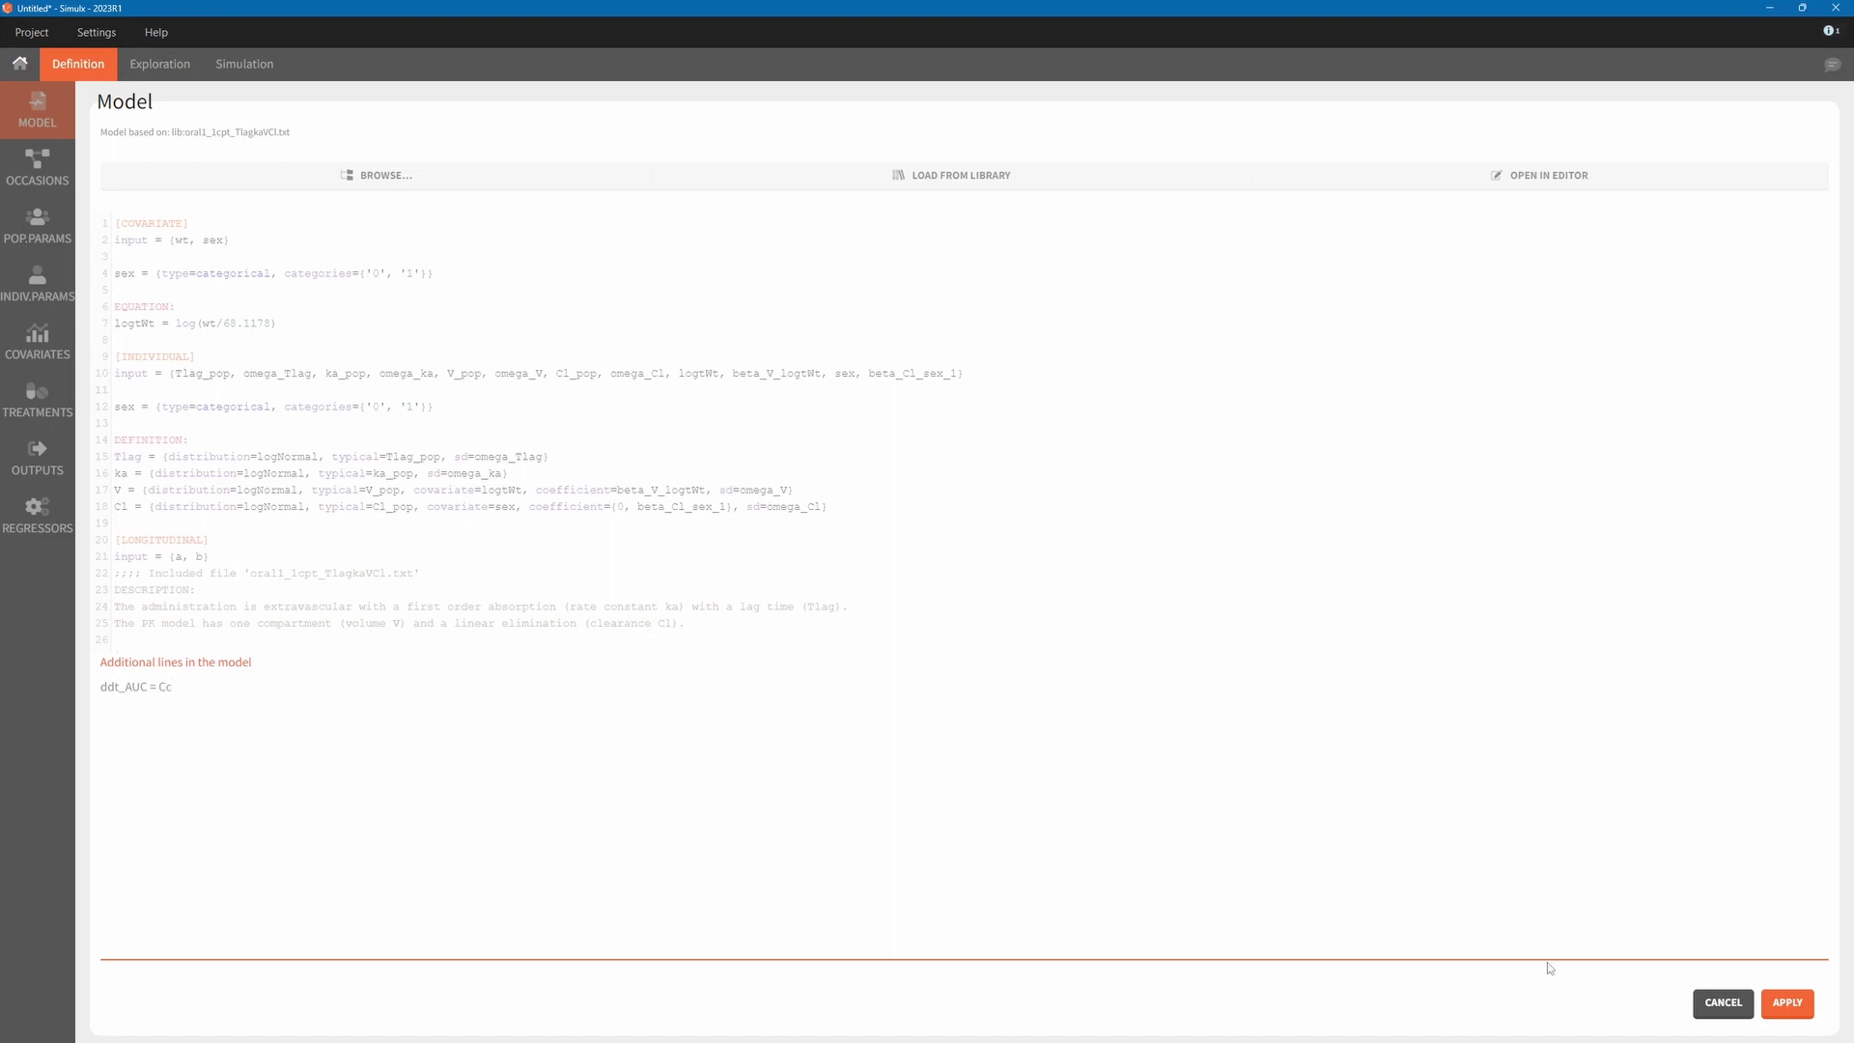
left_click(1784, 1004)
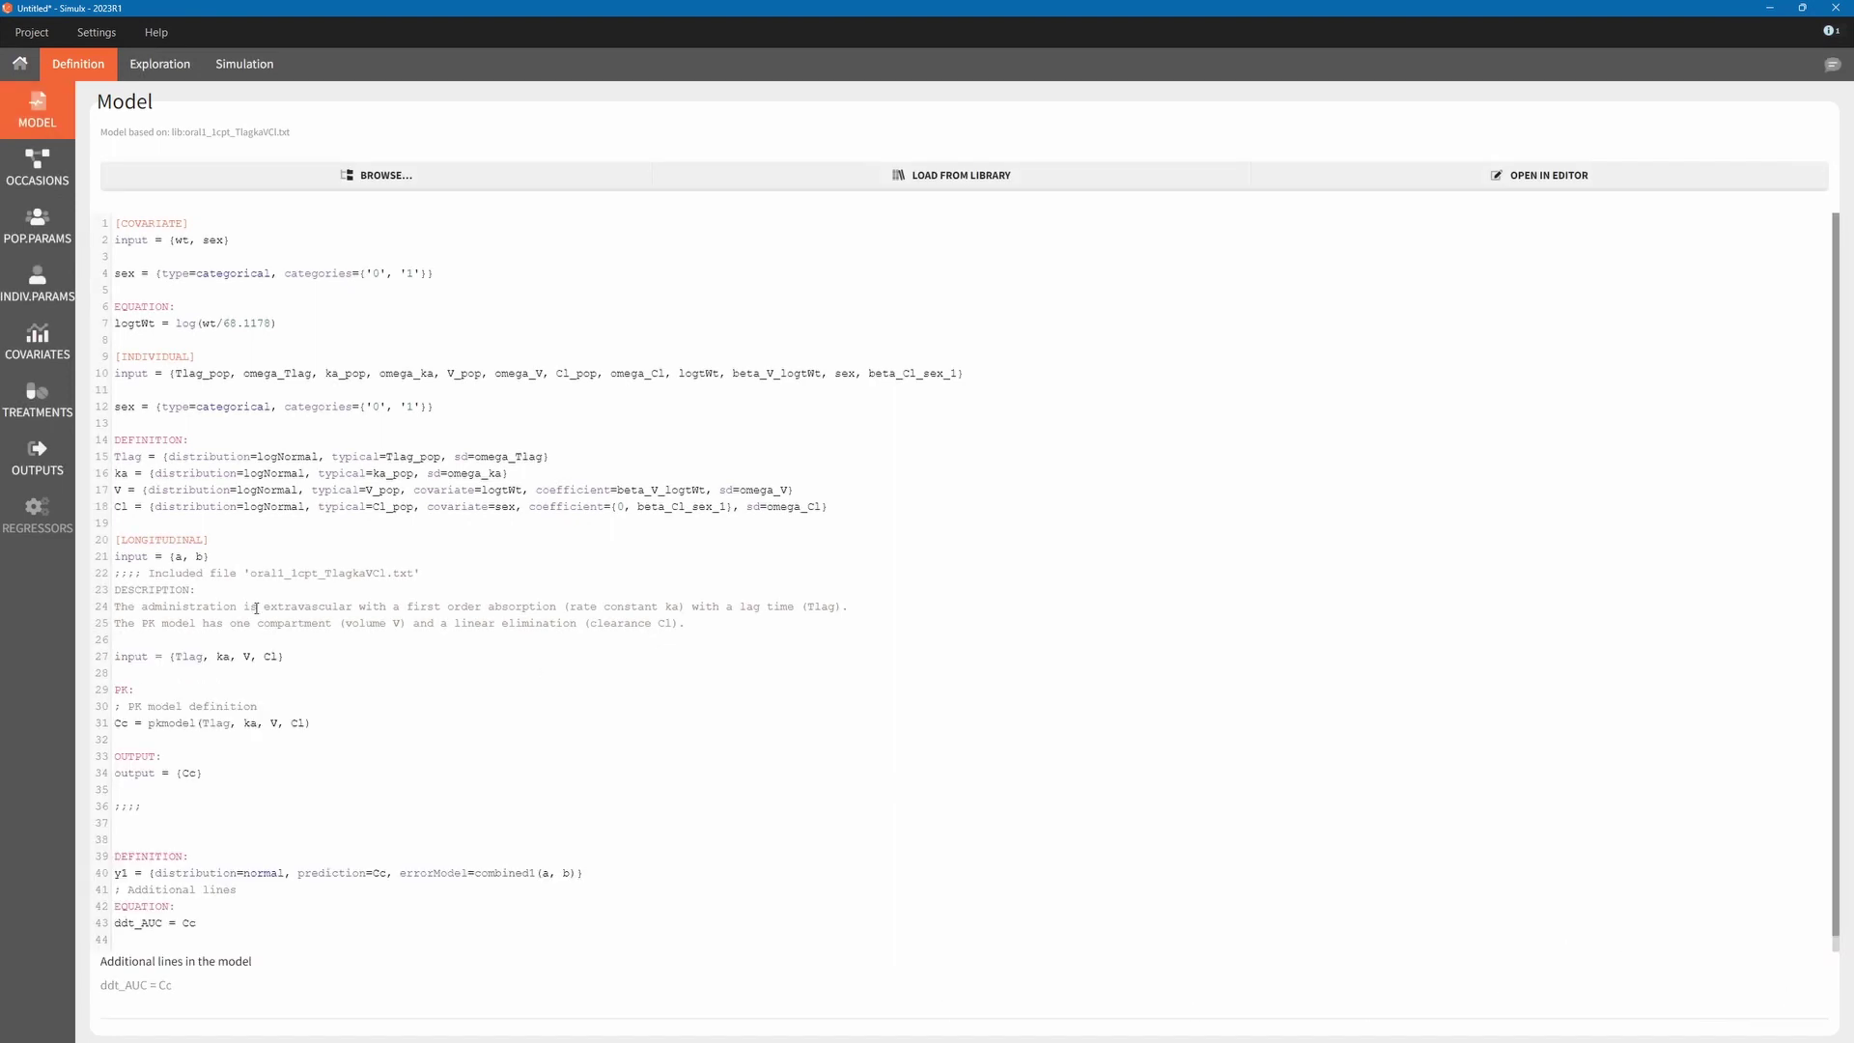
Create output AUC_0_24 recording the AUC variable at manual time 24.
left_click(38, 457)
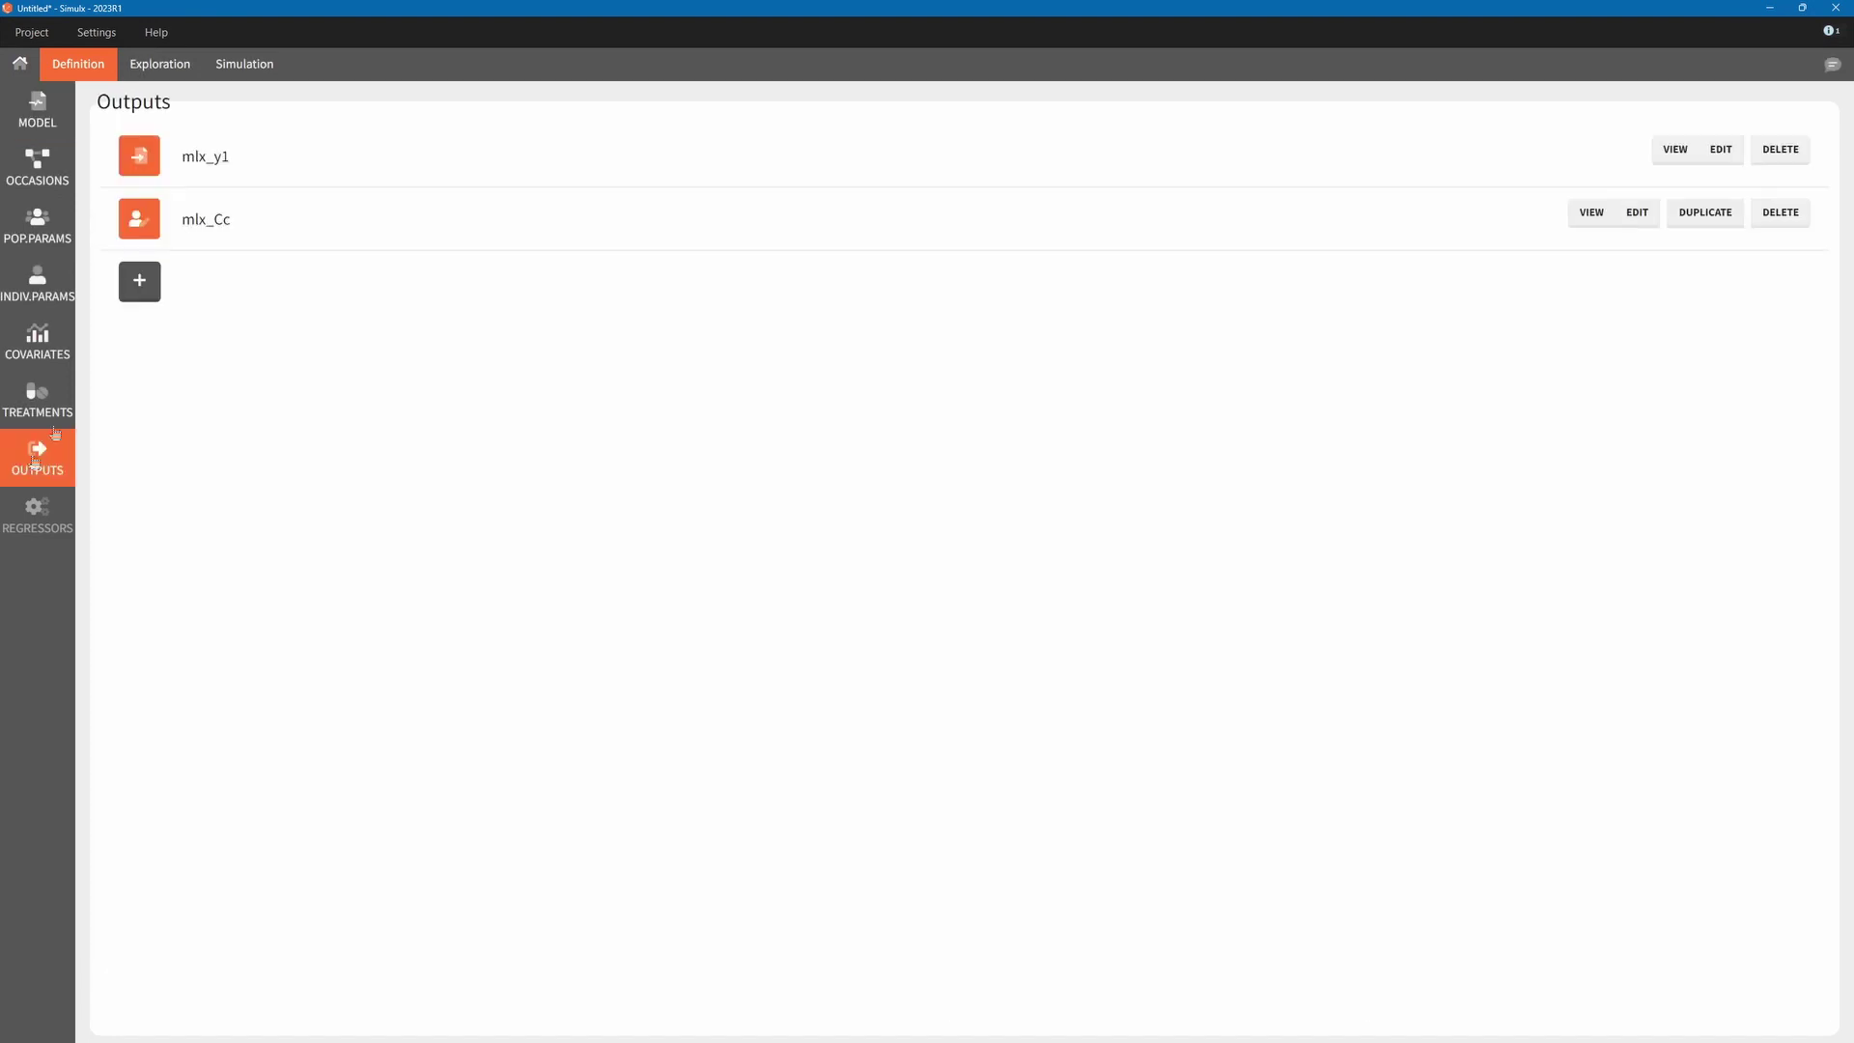
left_click(149, 289)
double_click(733, 258)
type("AUC_0_24")
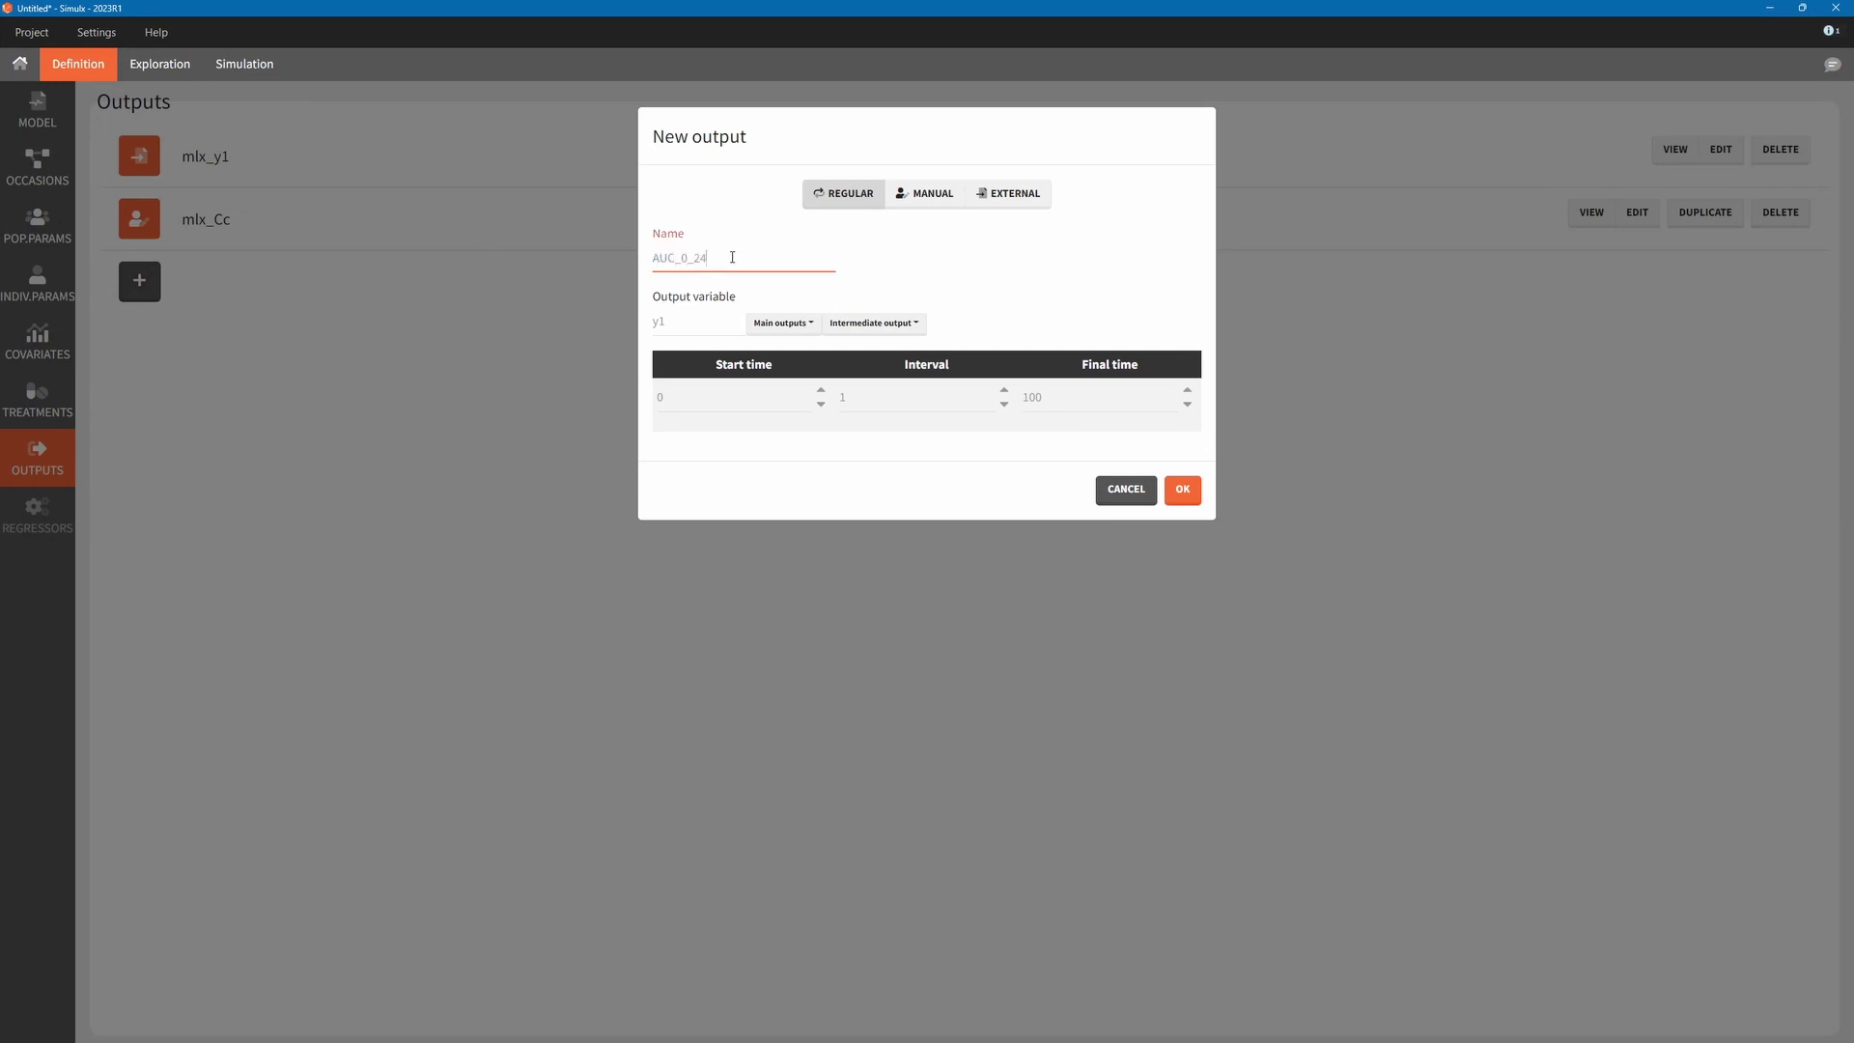
left_click(874, 323)
left_click(856, 351)
left_click(941, 197)
left_click(911, 387)
type("24")
key("Return")
left_click(1182, 451)
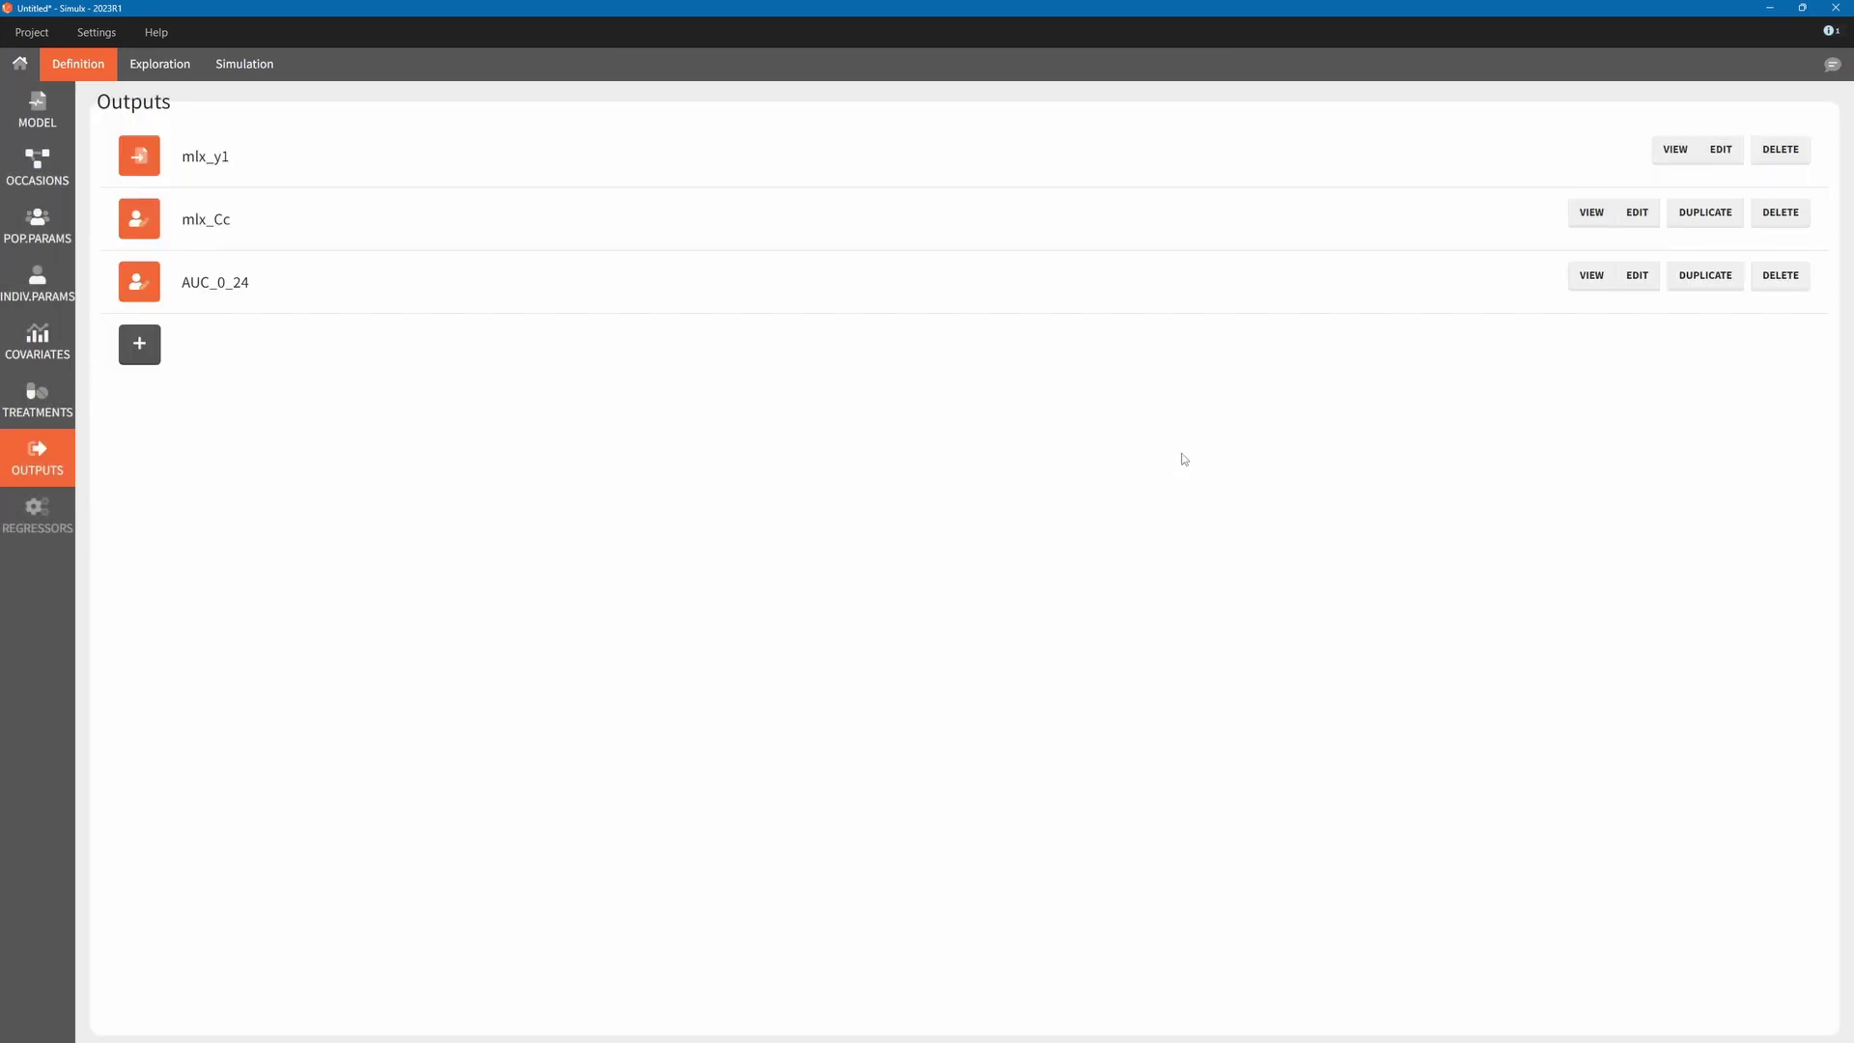
left_click(55, 397)
Define manual treatment 100_mg giving a dose amount of 100 at time 0.
left_click(141, 218)
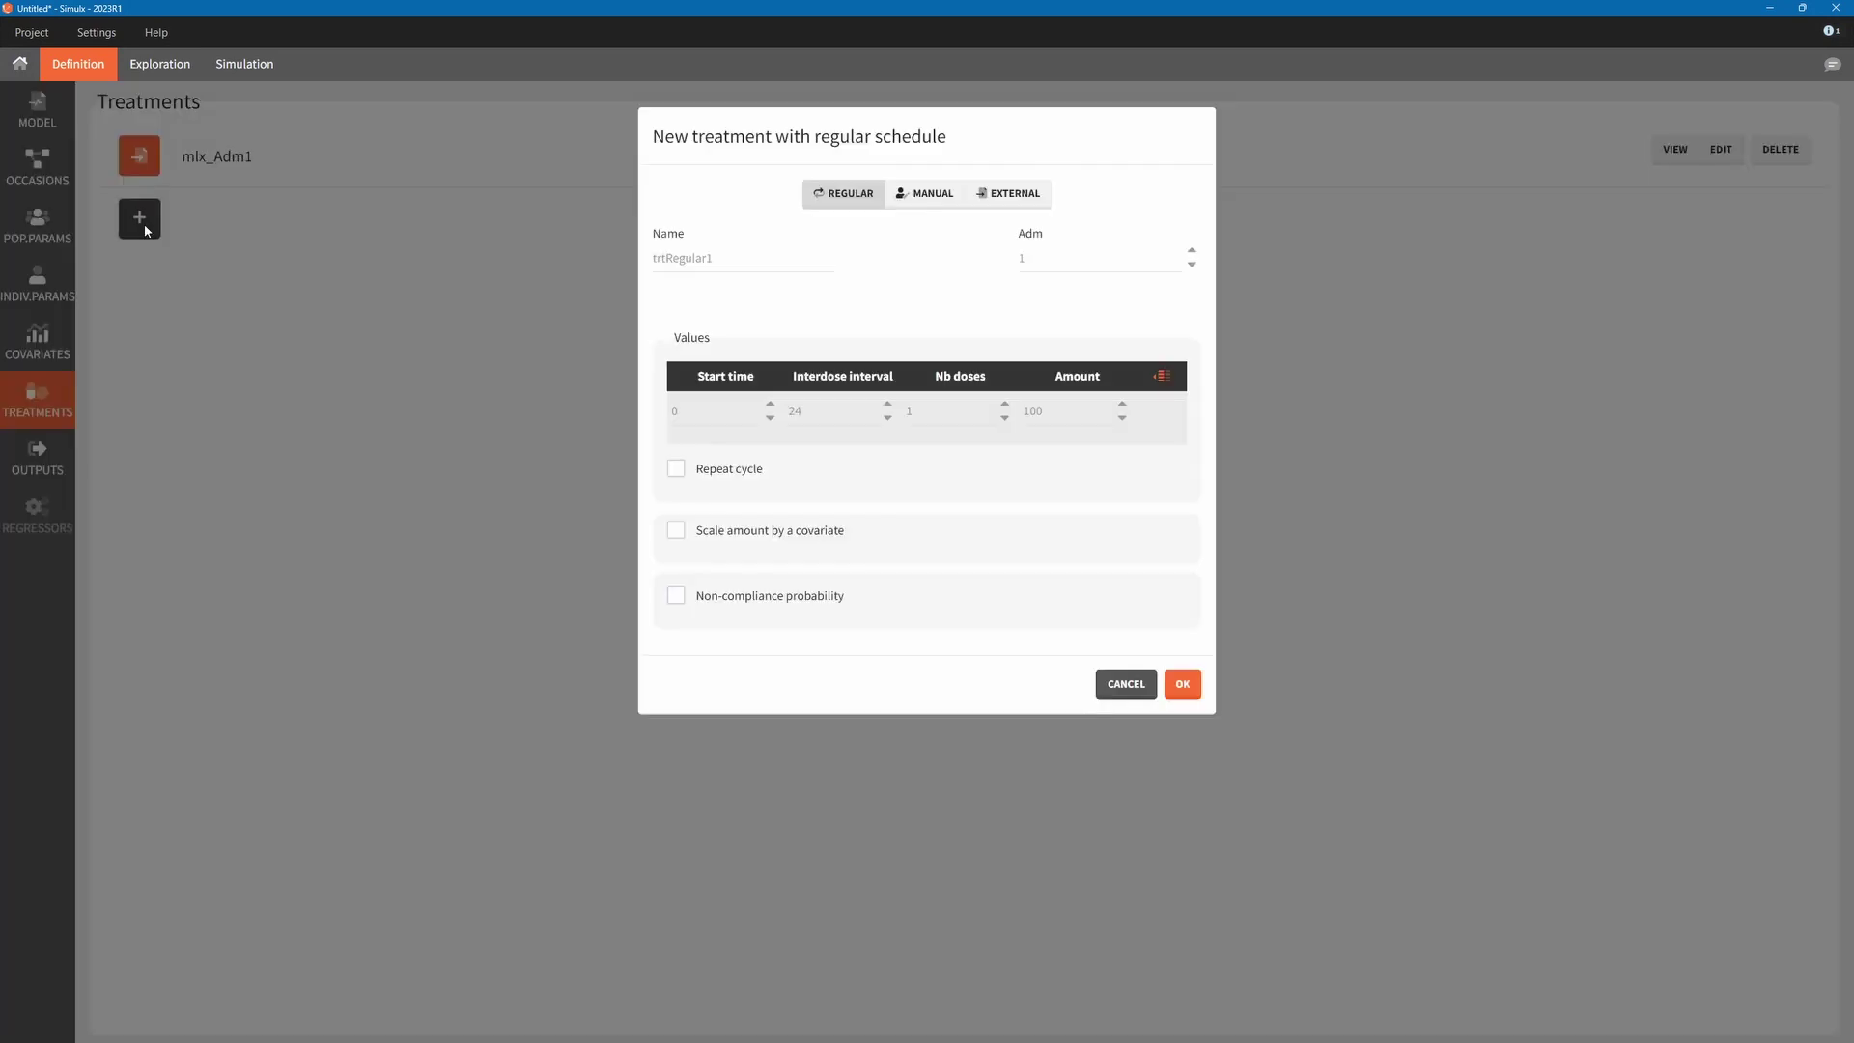
left_click(929, 197)
double_click(743, 267)
type("100_mg")
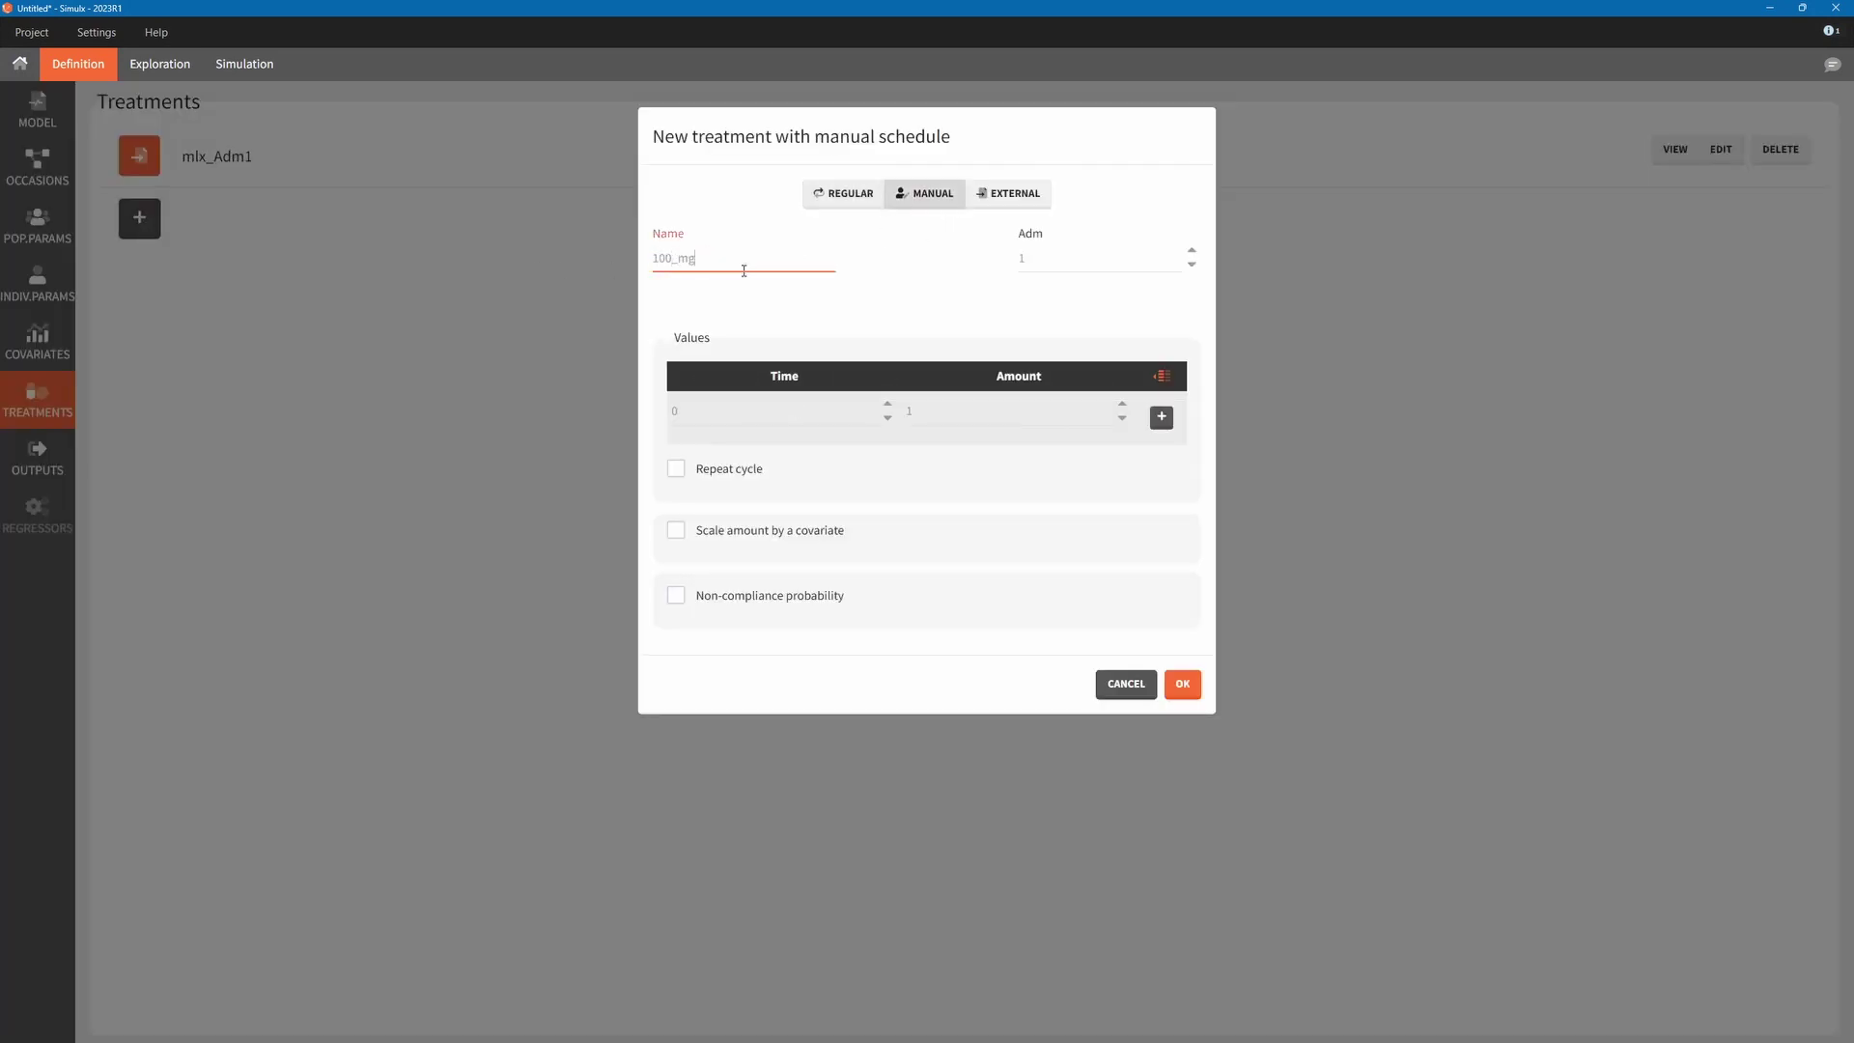
double_click(929, 417)
type("100")
left_click(1180, 685)
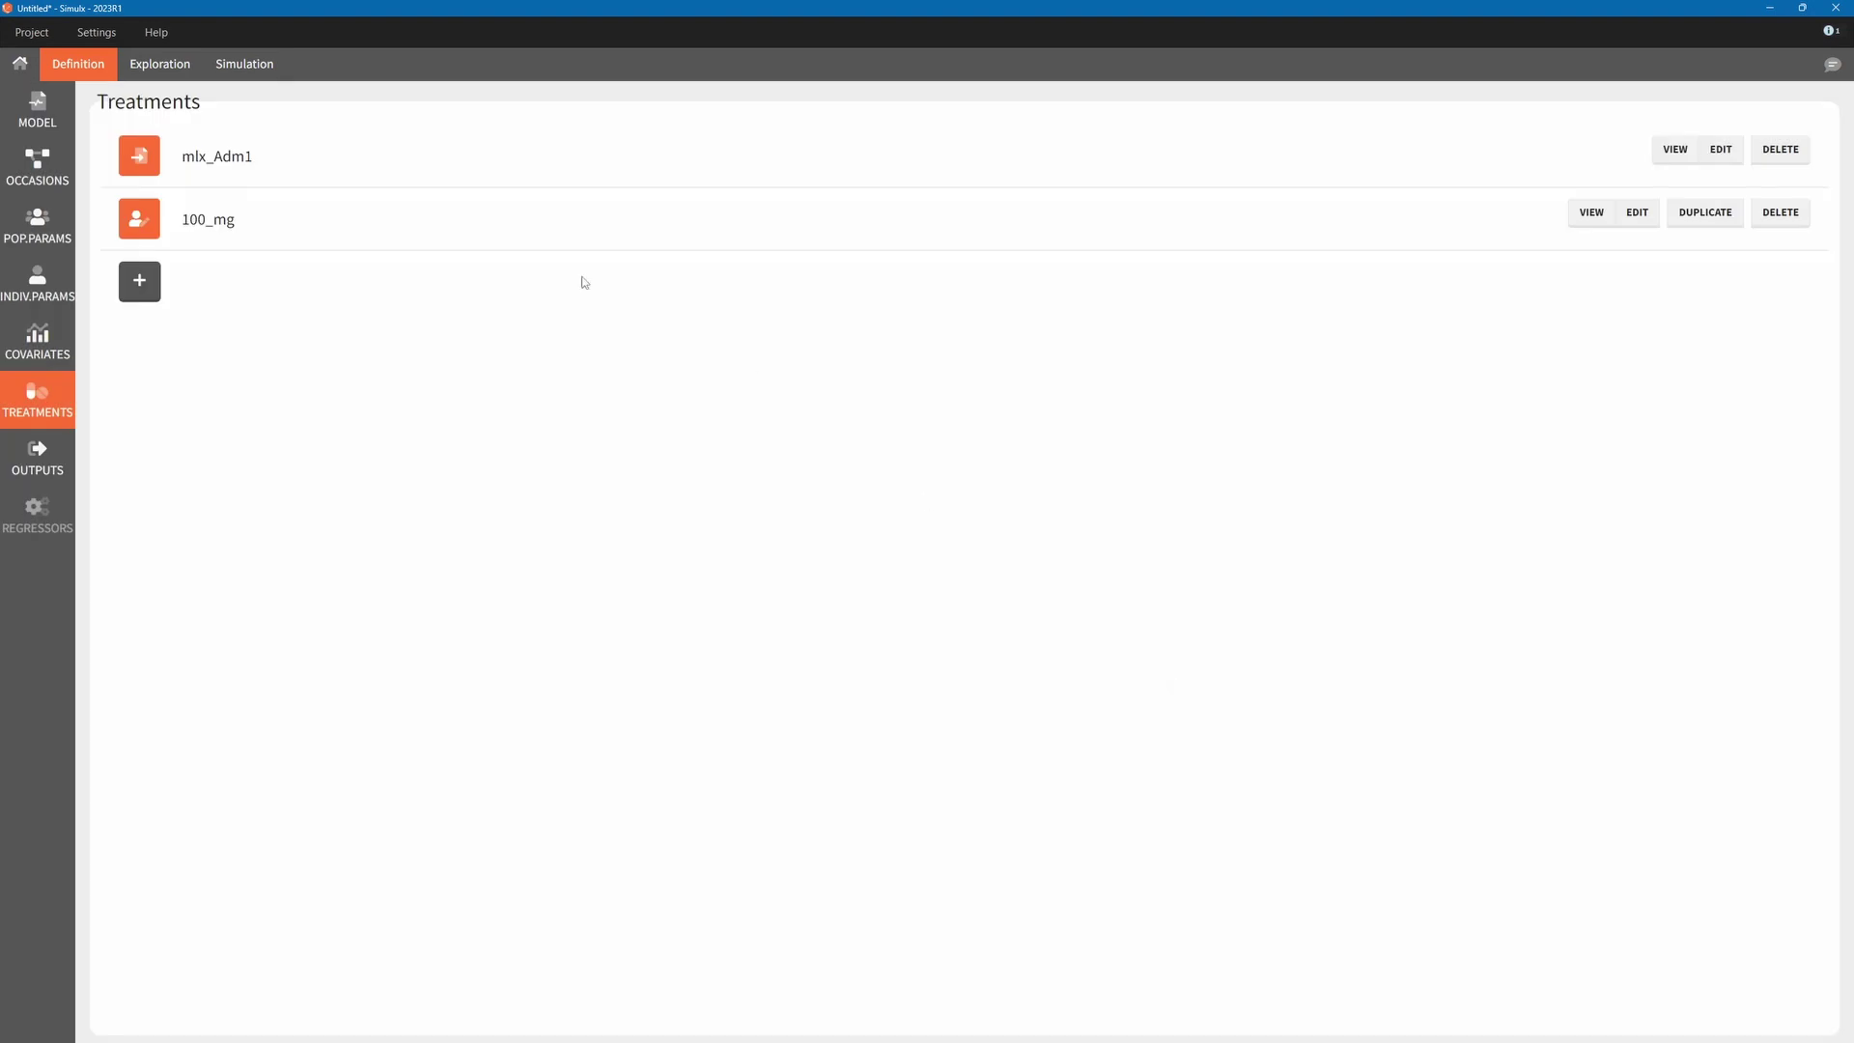
left_click(244, 69)
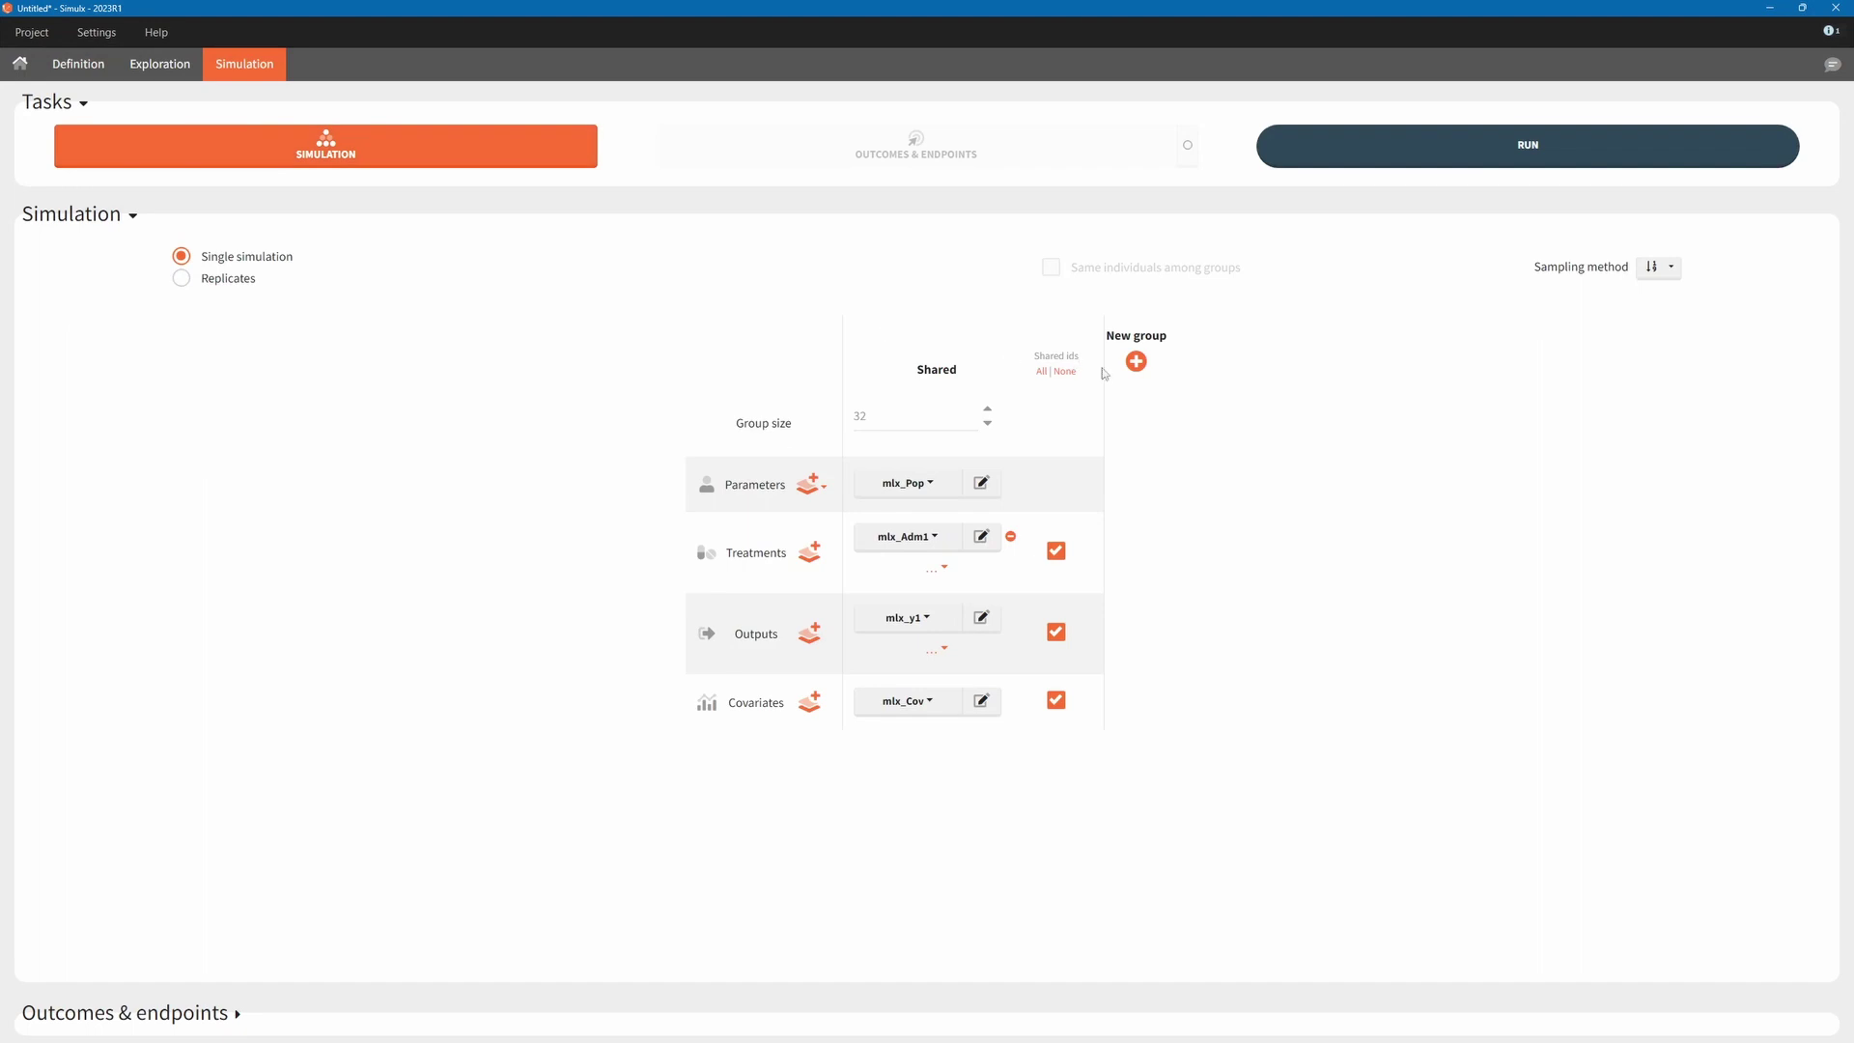
Add four simulation groups and name the first two Reference and Weight_56_kg.
left_click(1134, 361)
left_click(1304, 361)
left_click(1383, 361)
left_click(929, 342)
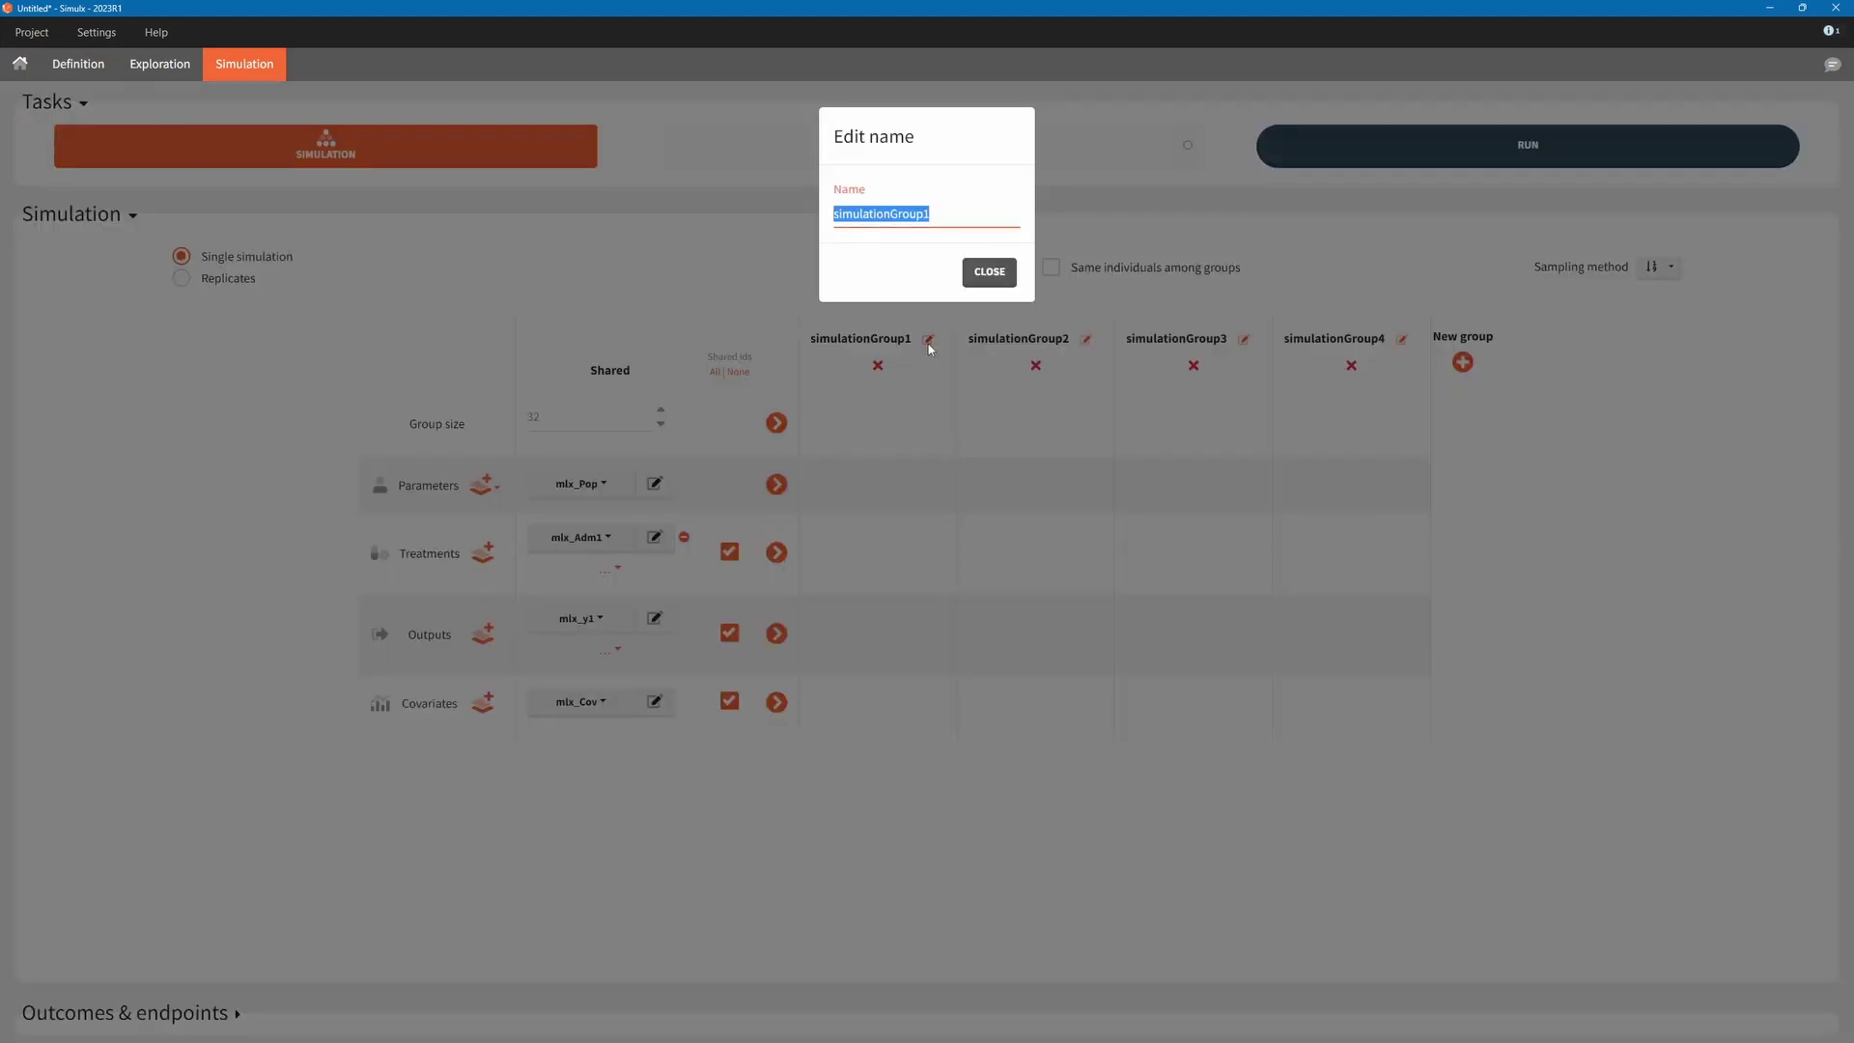
type("Reference")
left_click(1002, 272)
left_click(1064, 340)
type("Weight_56_kg")
left_click(1002, 271)
Rename the third and fourth groups Weight_128_kg and Sex_Female.
left_click(1210, 340)
type("Weight_128_kg")
key("Return")
left_click(1362, 339)
type("Sex_Female")
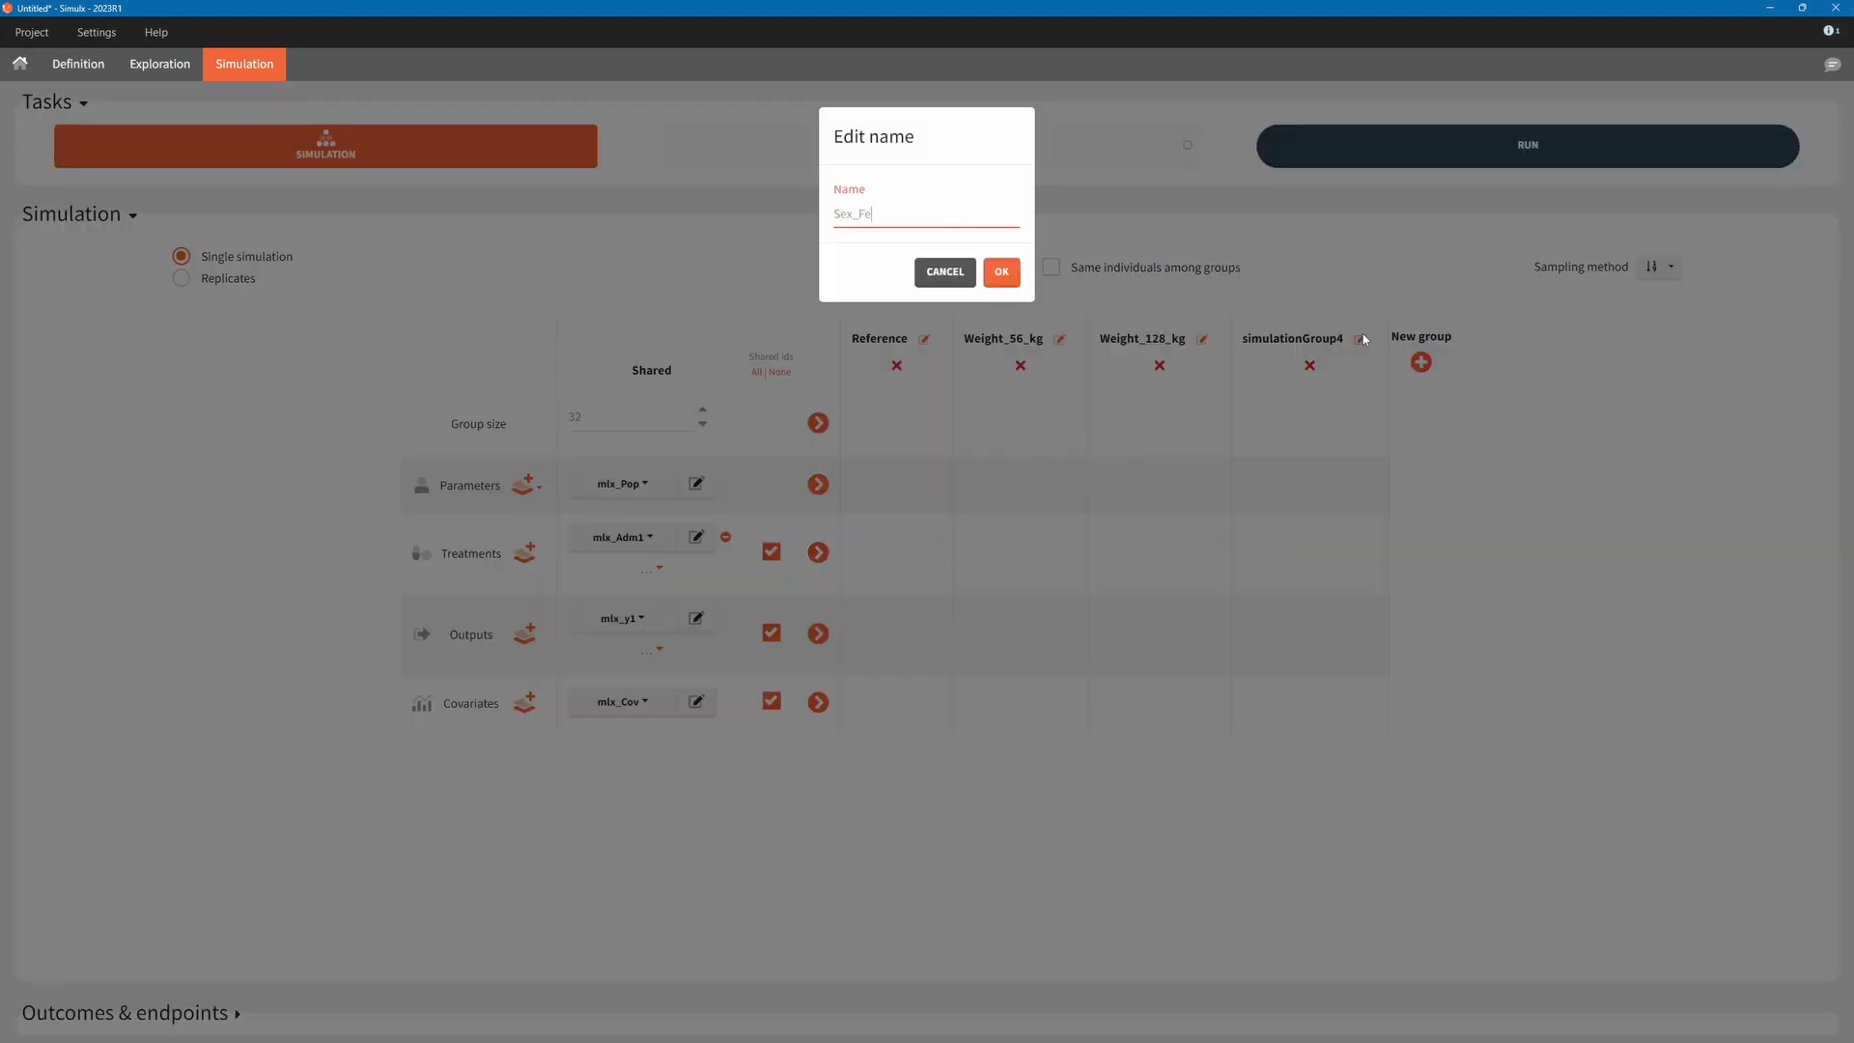
left_click(1009, 278)
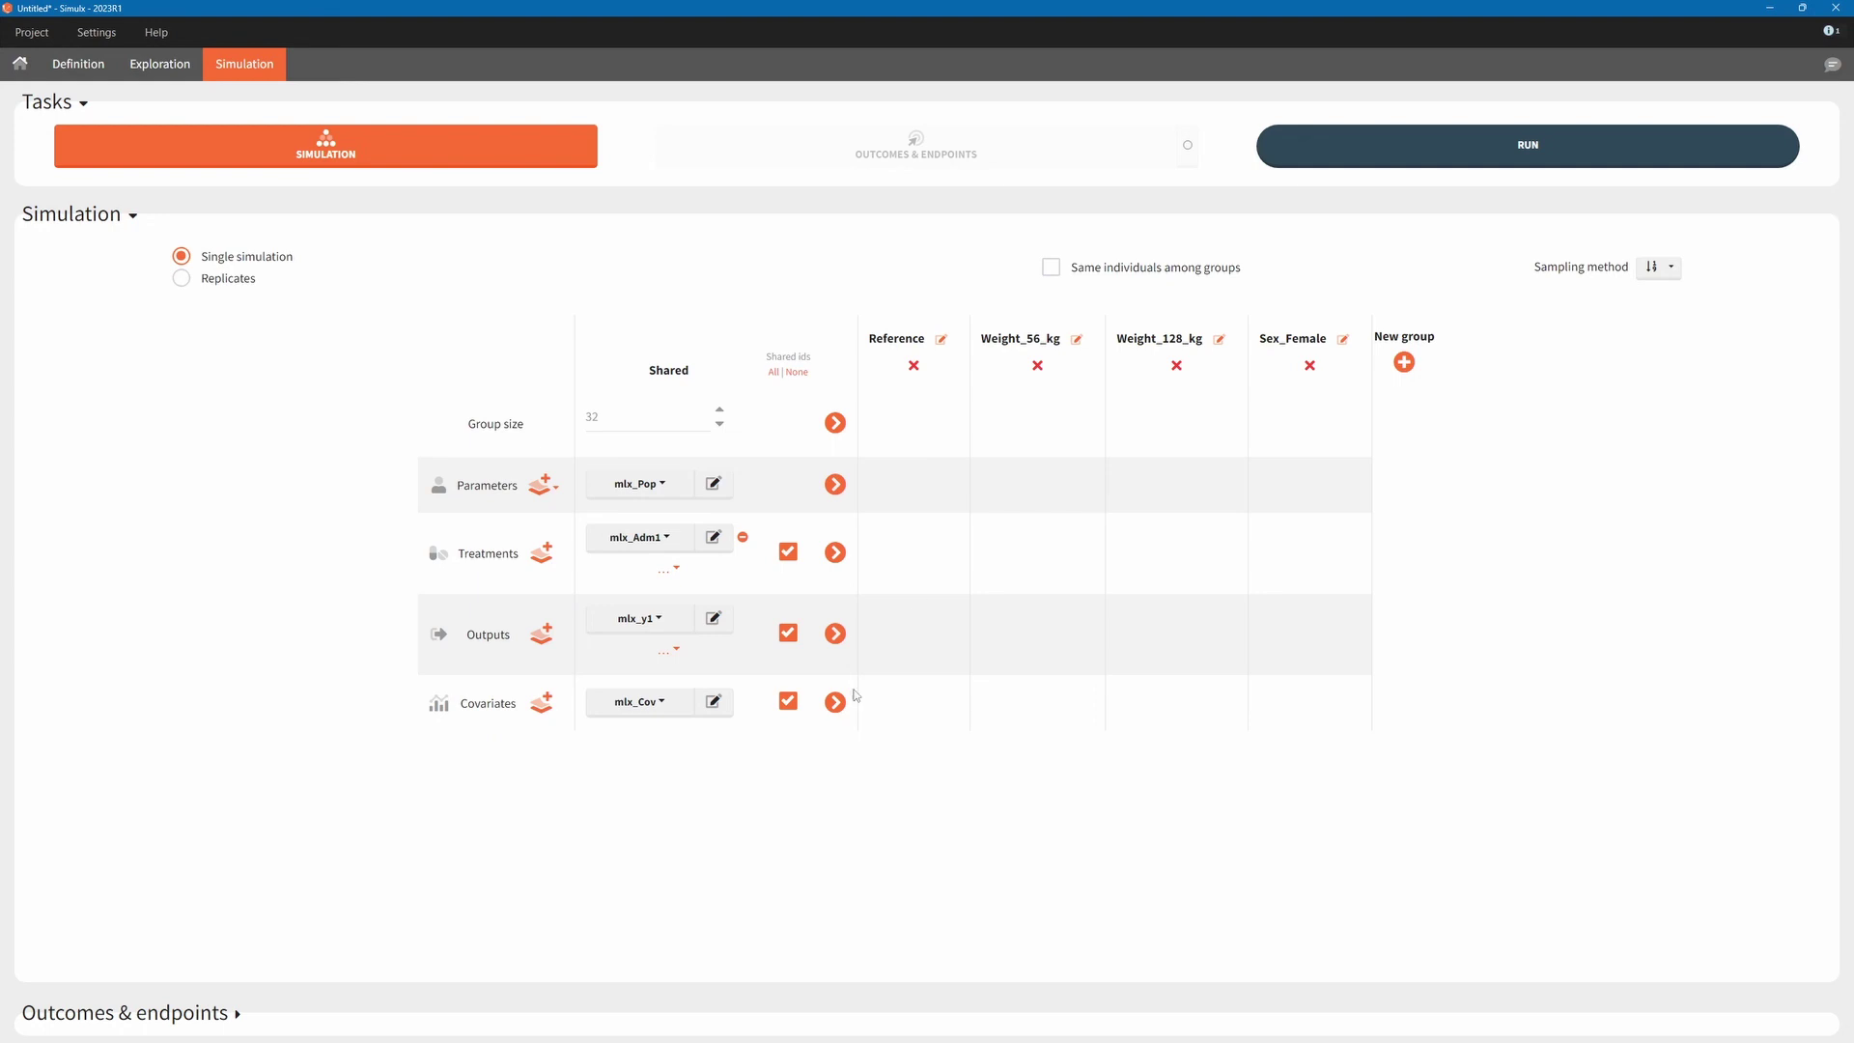
left_click(819, 702)
Assign covariate sets ref, wt_56, wt_128 and sex_1 to their respective groups.
left_click(839, 702)
left_click(814, 773)
left_click(1009, 702)
left_click(1004, 794)
left_click(1180, 702)
left_click(1170, 816)
left_click(1342, 702)
left_click(1347, 842)
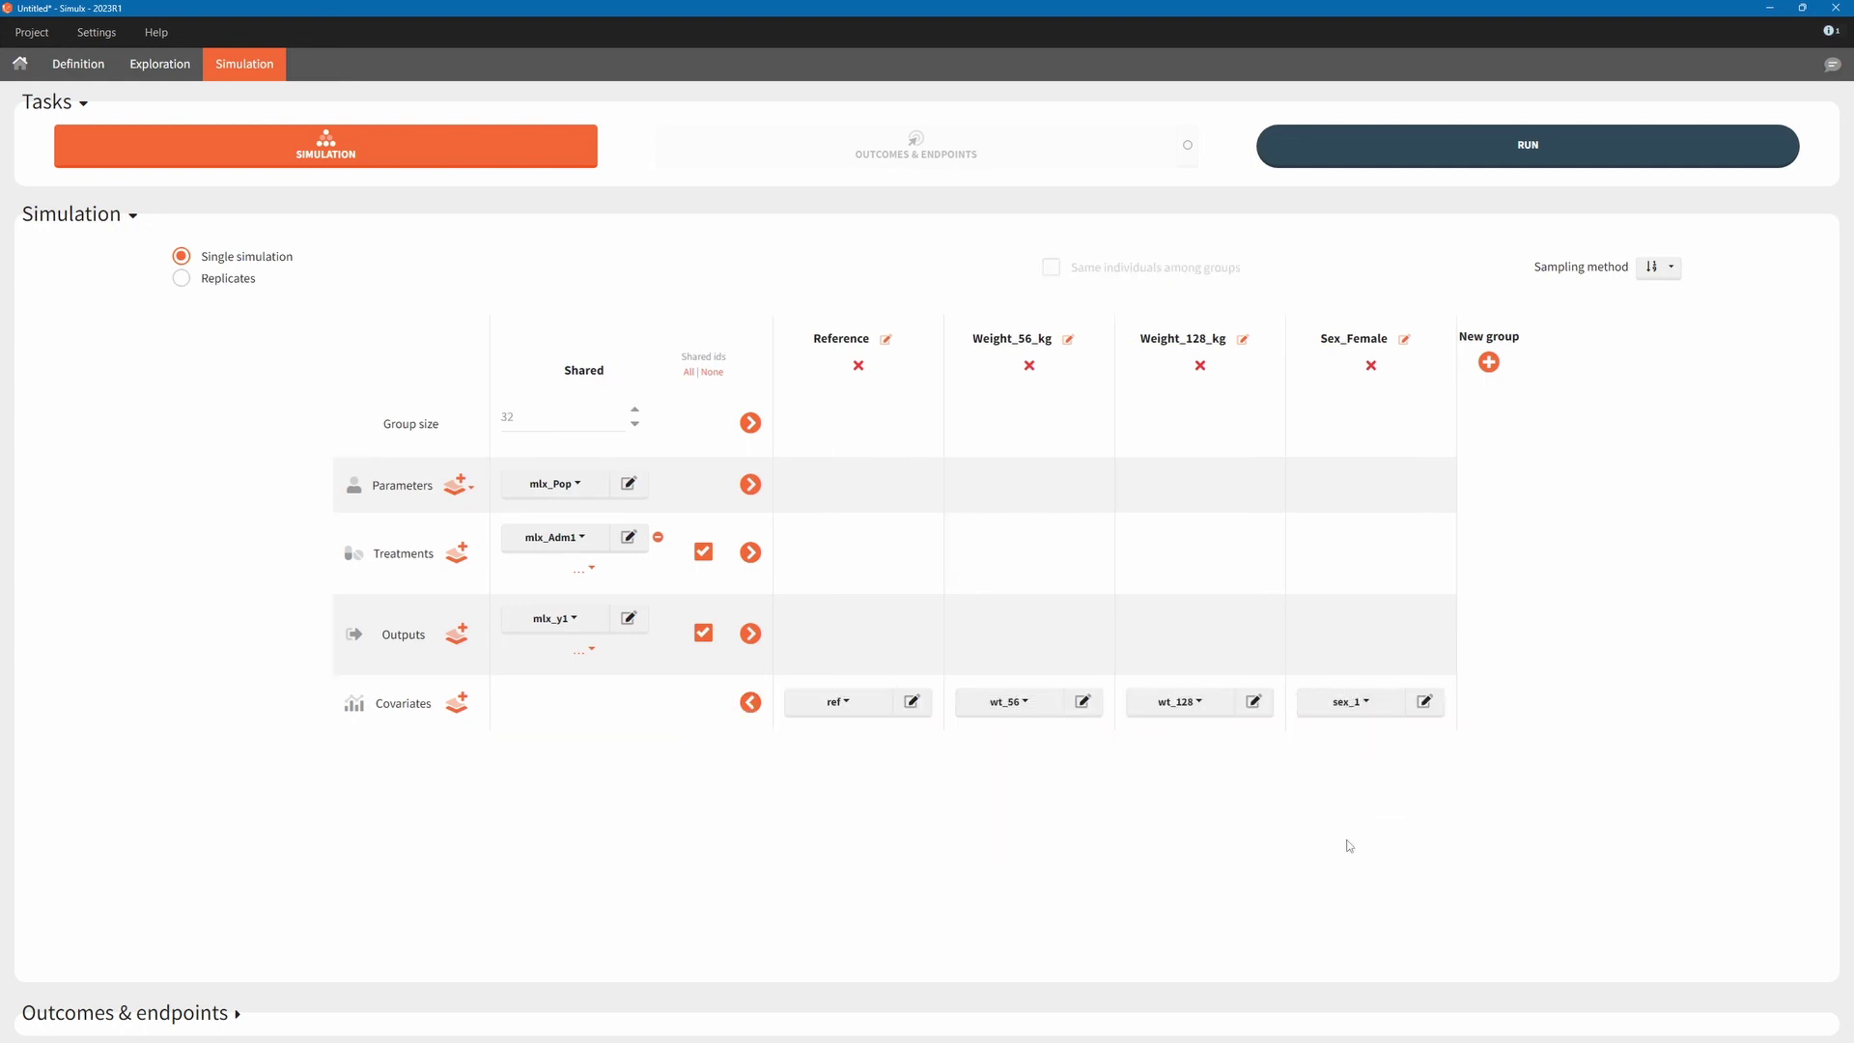
Use treatment 100_mg, outputs mlx_Cc and AUC_0_24, and mlx_TypicalUncertainSA parameters for all groups.
left_click(558, 553)
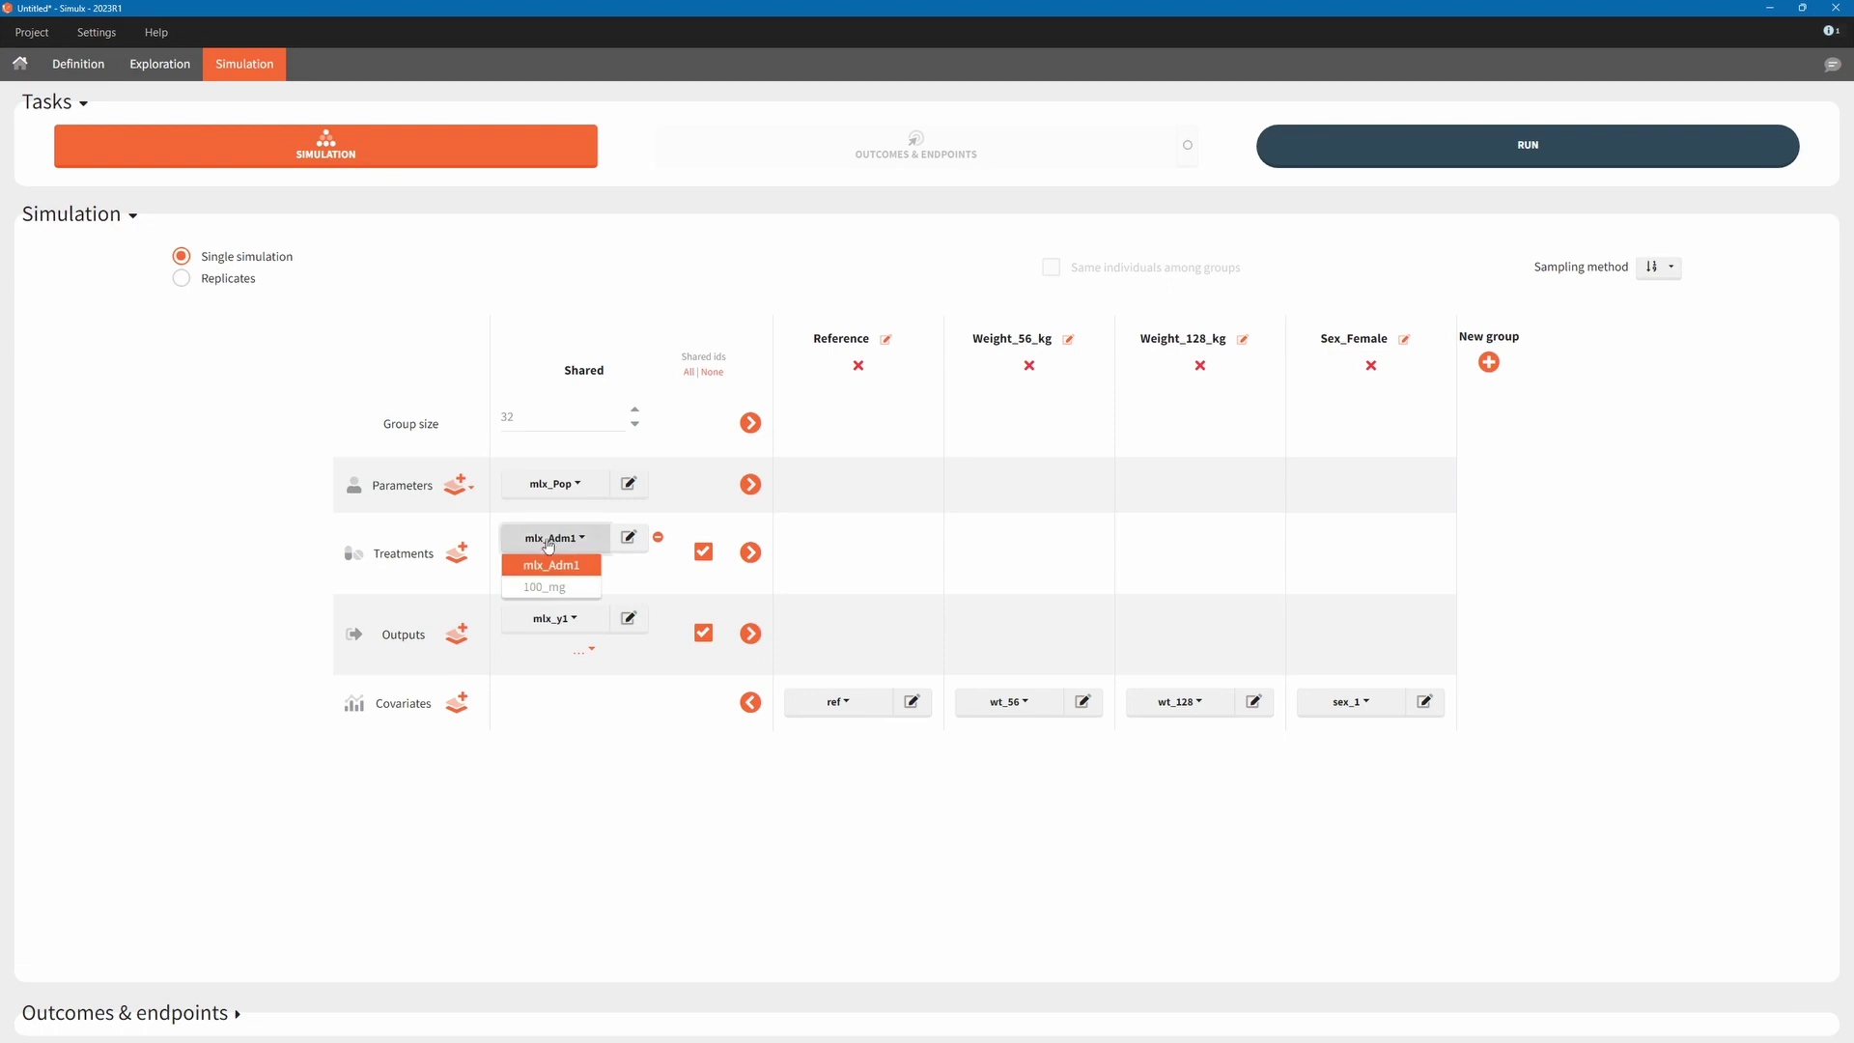
left_click(545, 587)
left_click(551, 623)
left_click(543, 667)
left_click(579, 650)
left_click(579, 721)
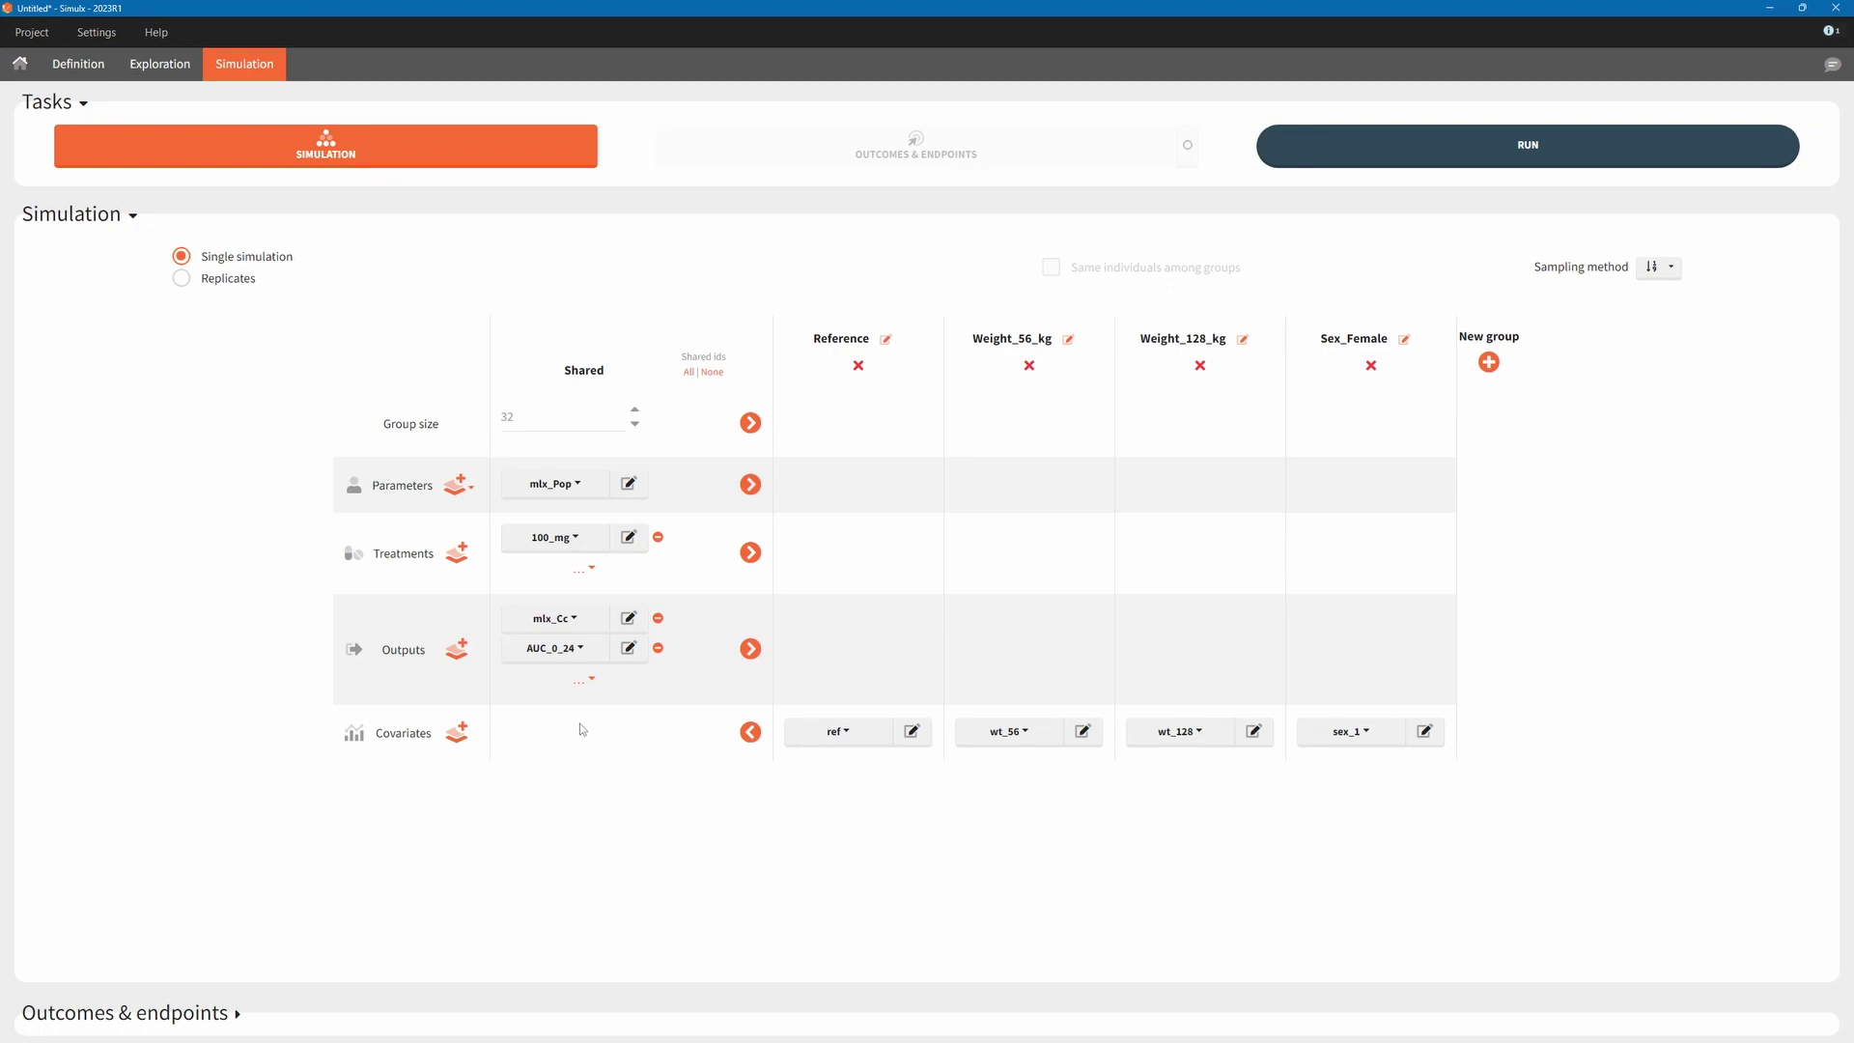
left_click(553, 486)
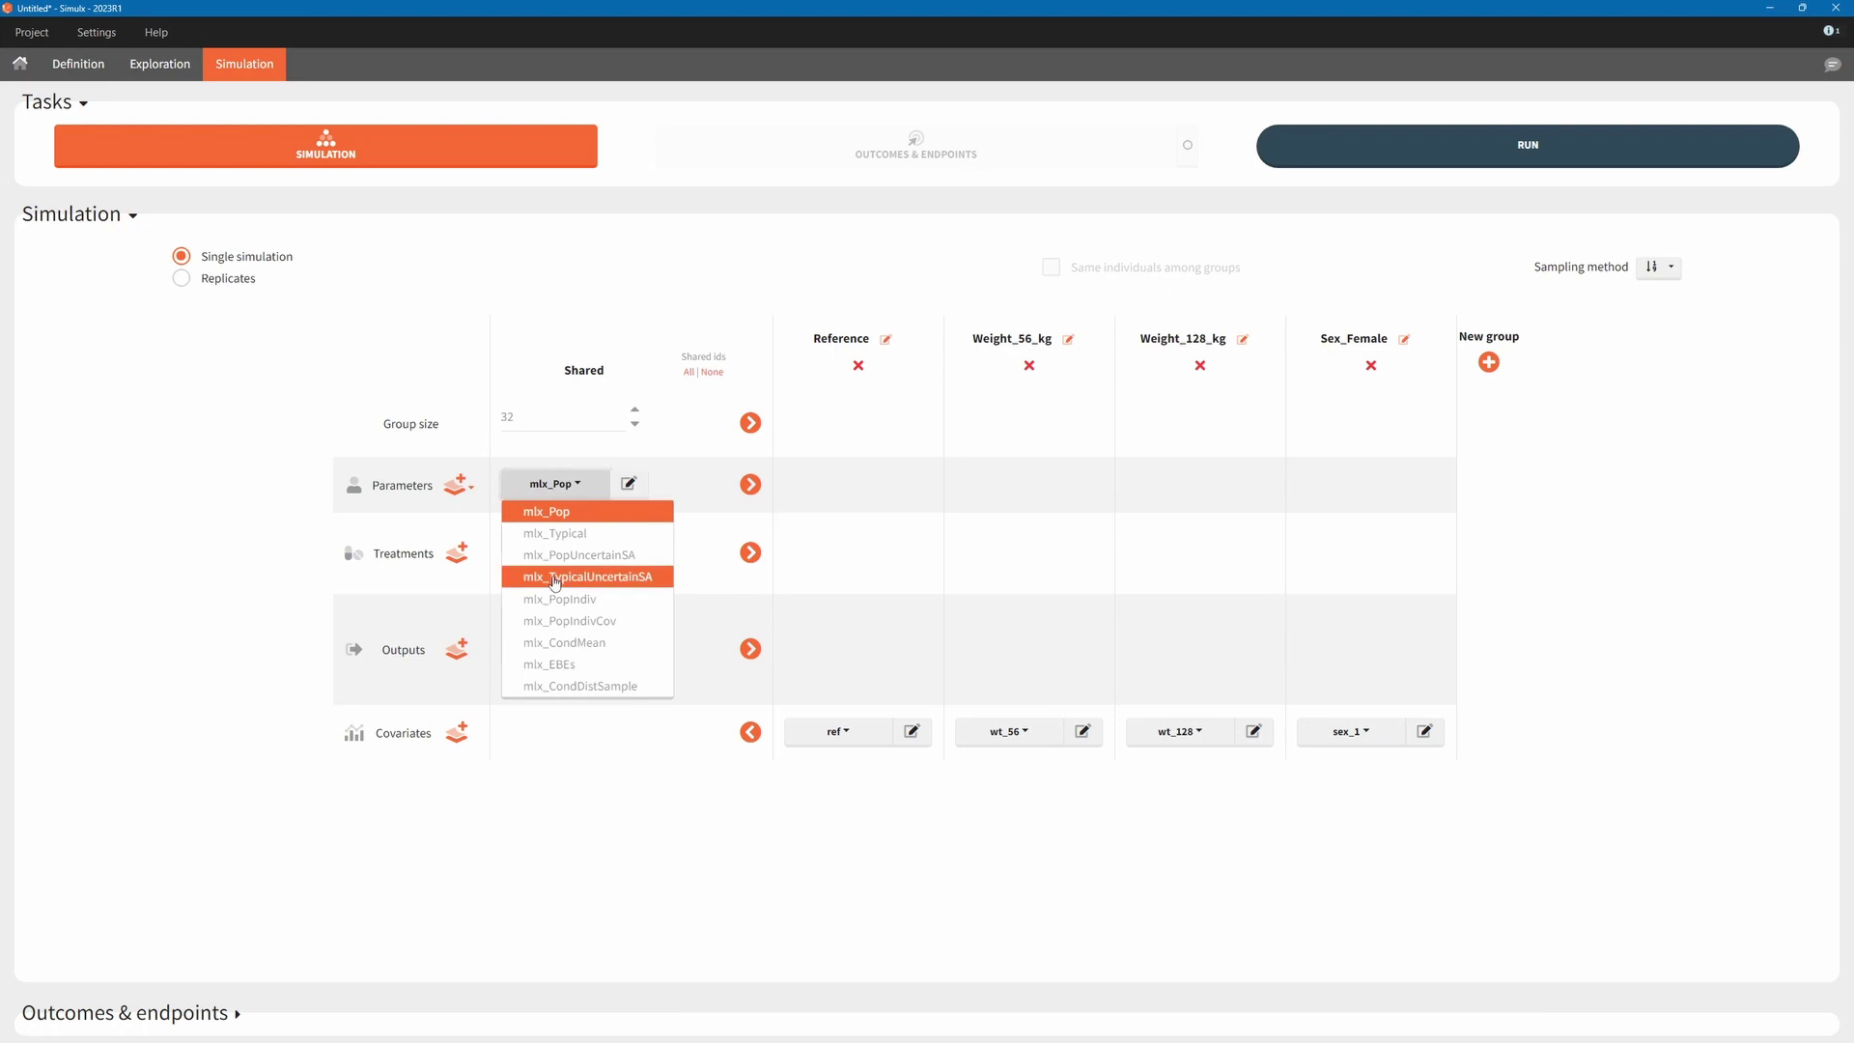
left_click(556, 579)
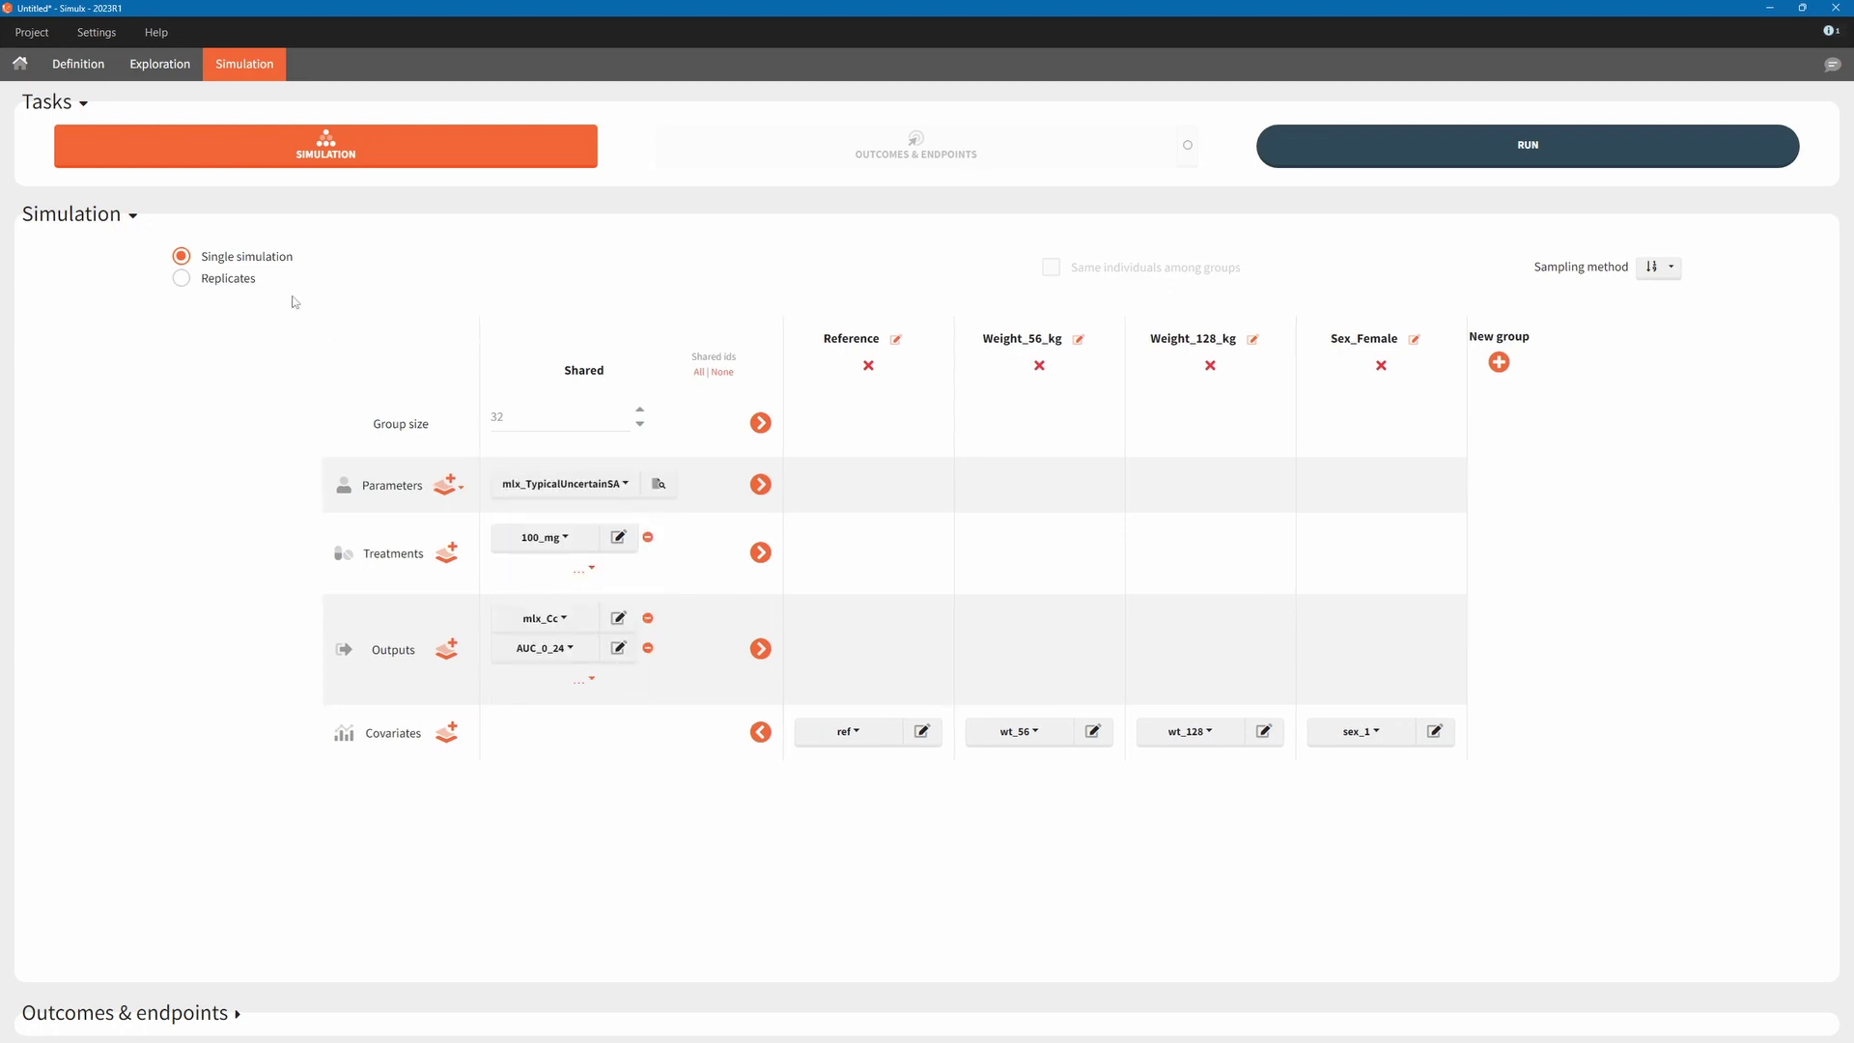
Set 1000 replicates with group size 1 and run the simulation.
left_click(230, 279)
left_click(601, 265)
key("BackSpace")
type("1000")
double_click(561, 410)
type("1")
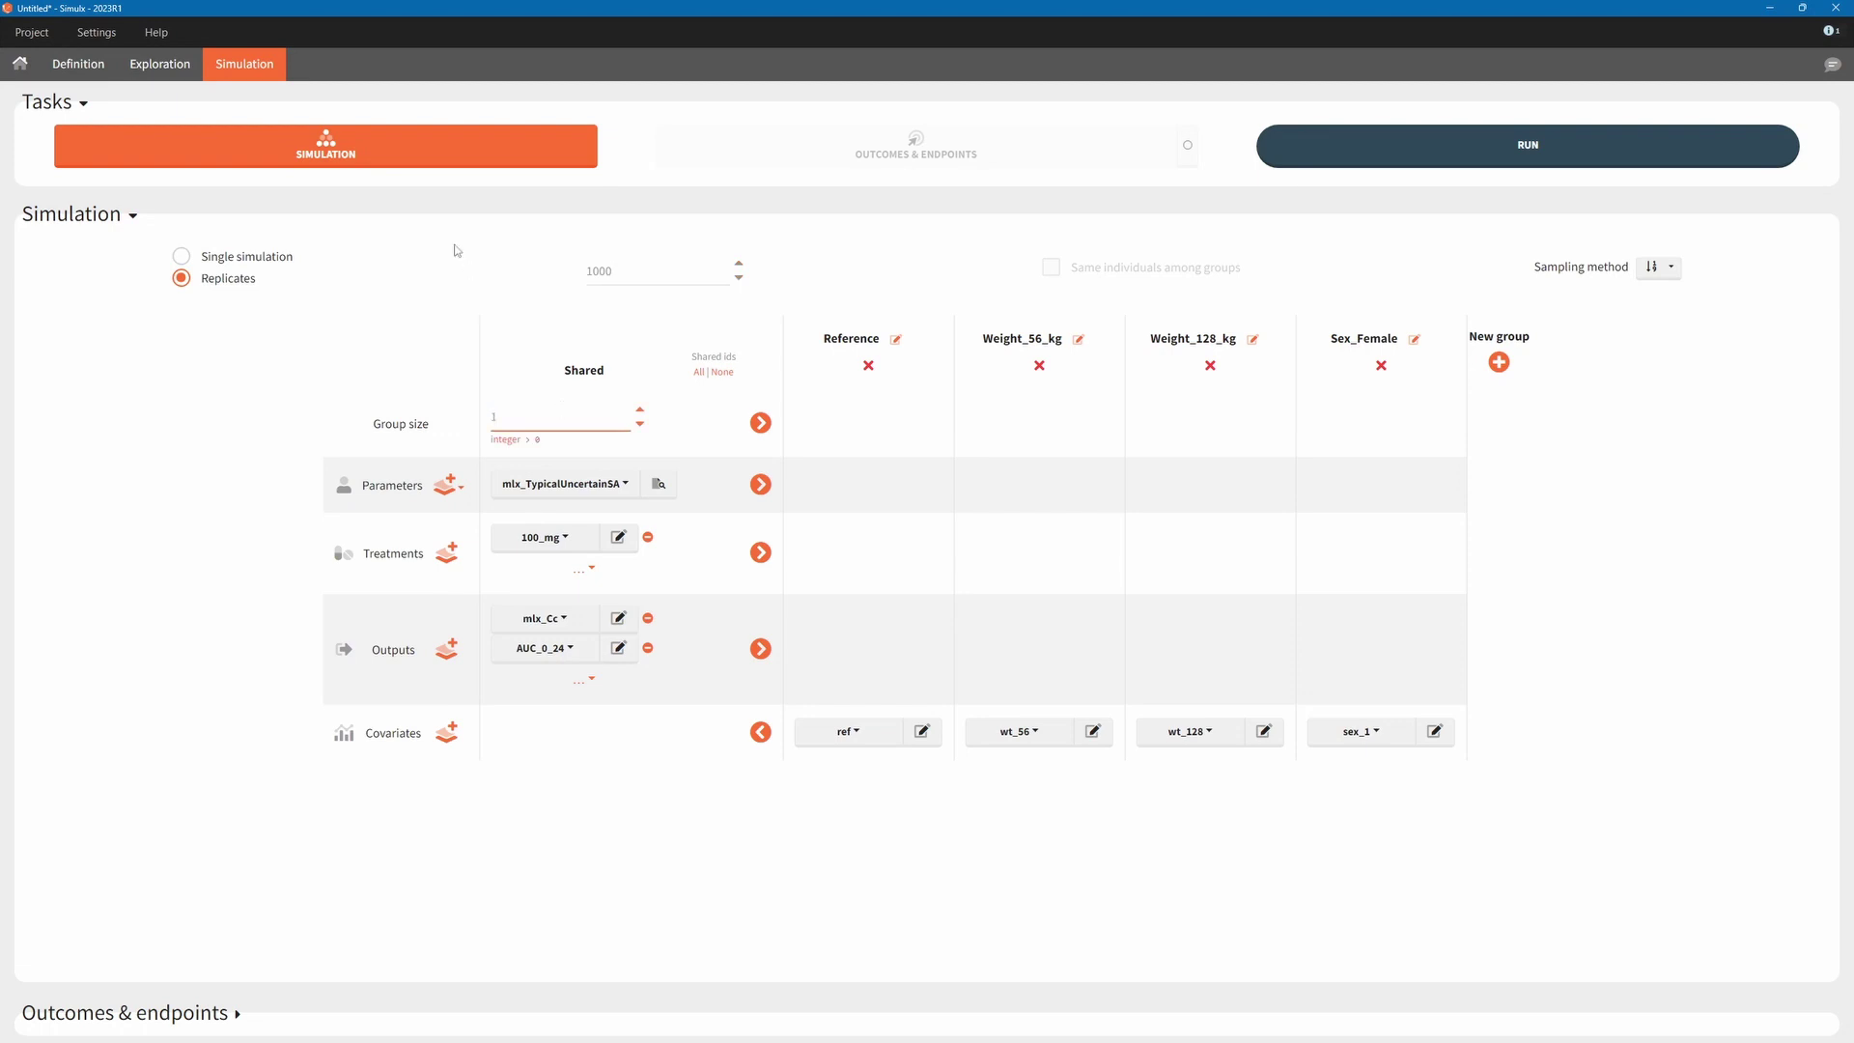
left_click(390, 164)
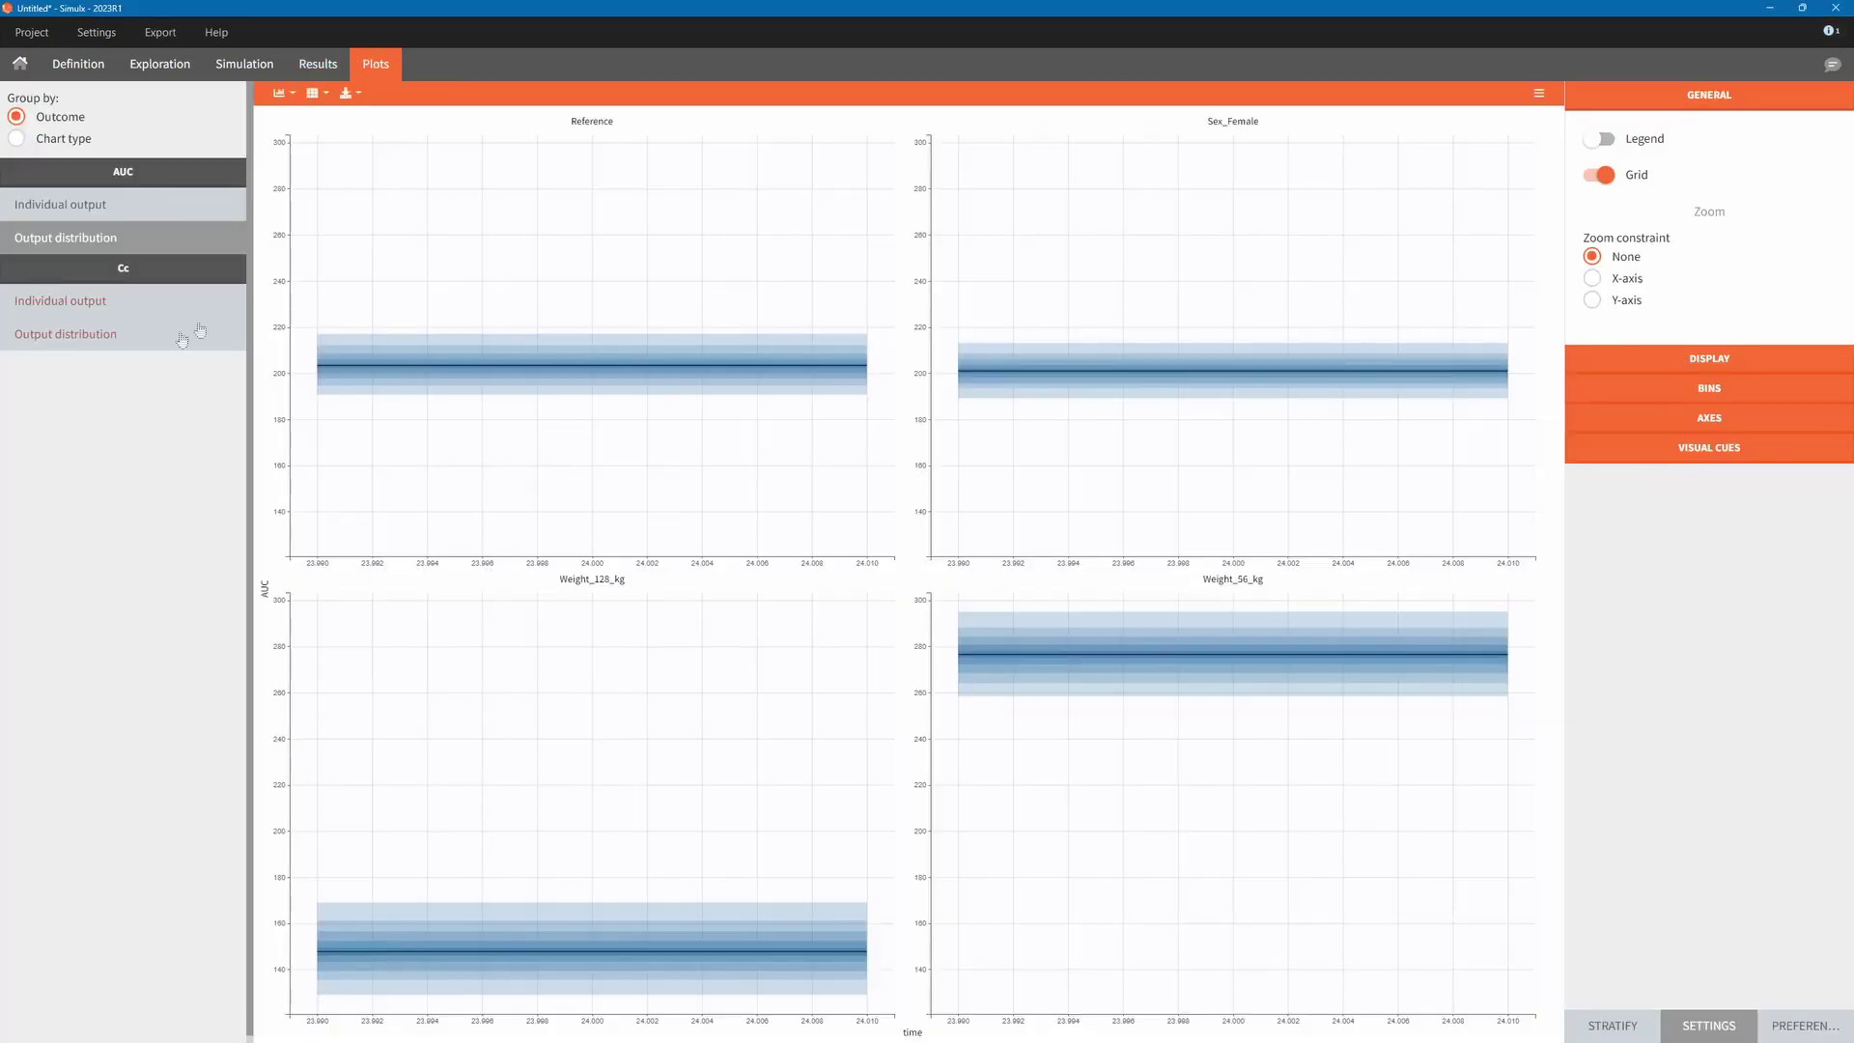
View the Cc output distribution plots for the four groups, then return to Simulation.
left_click(182, 338)
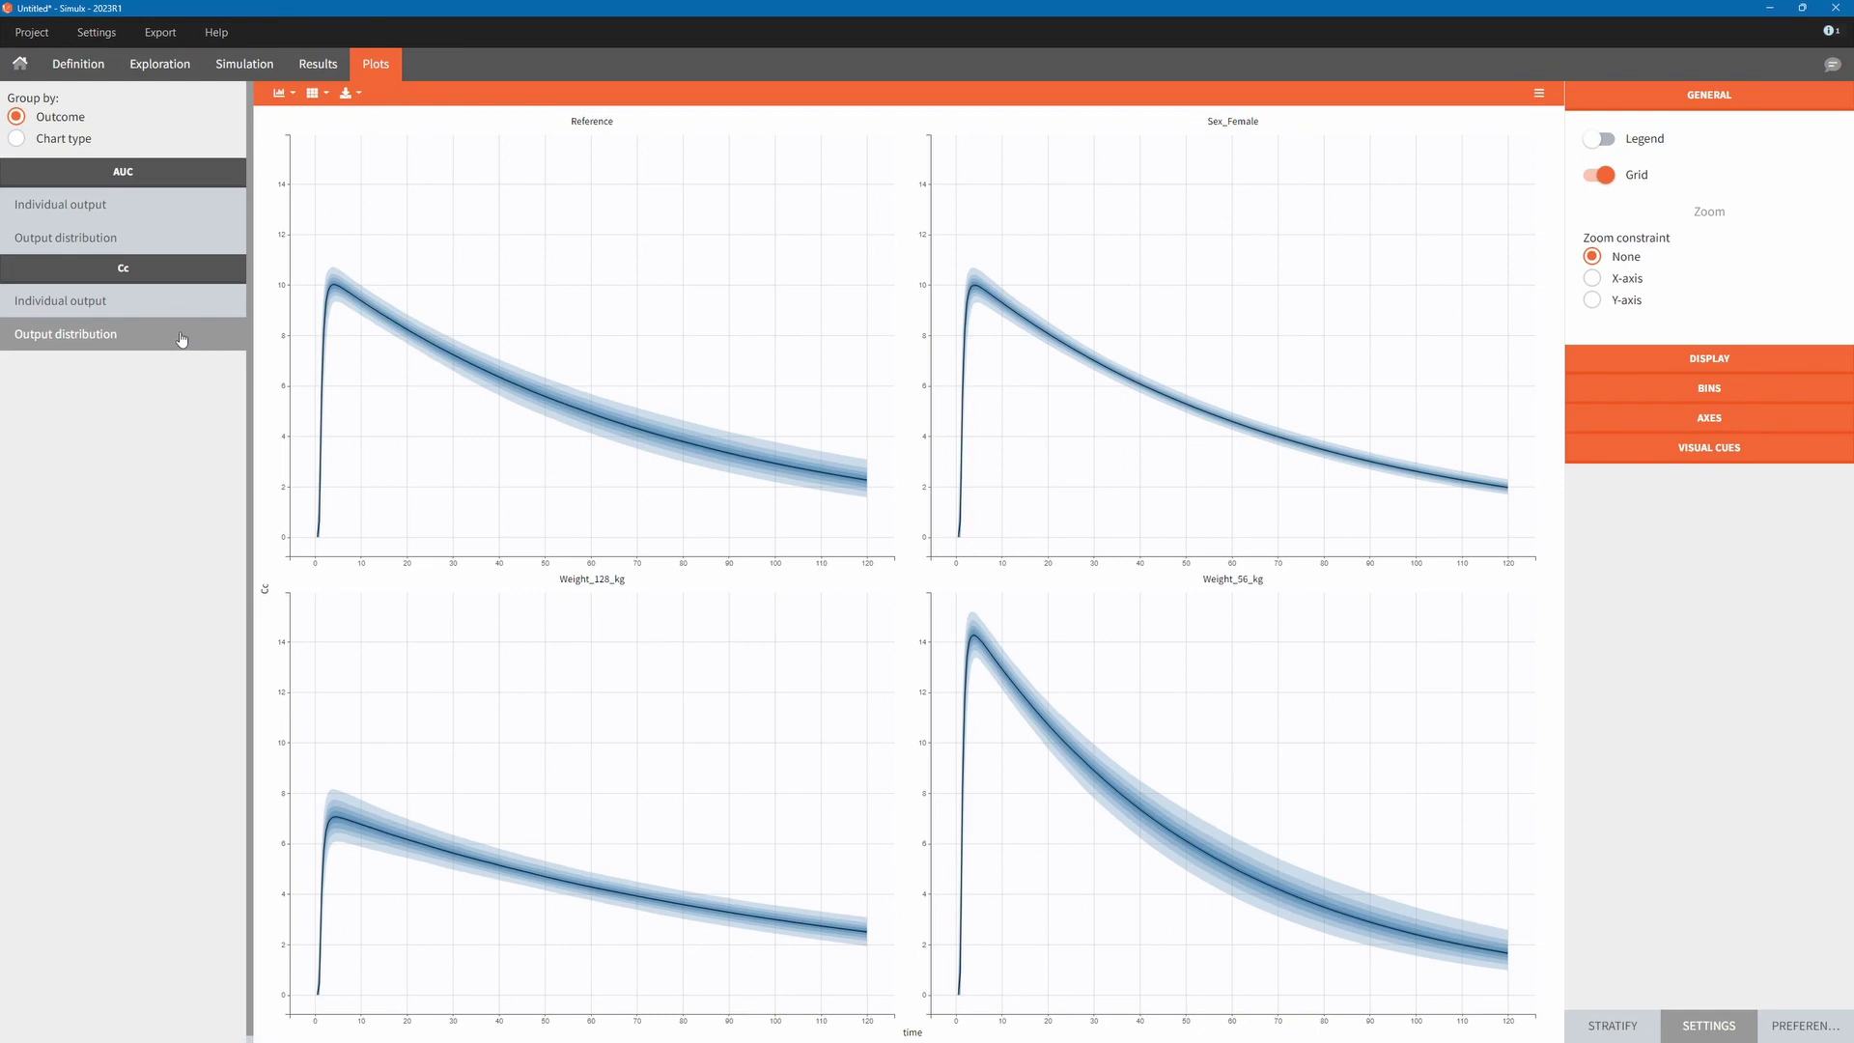
left_click(244, 64)
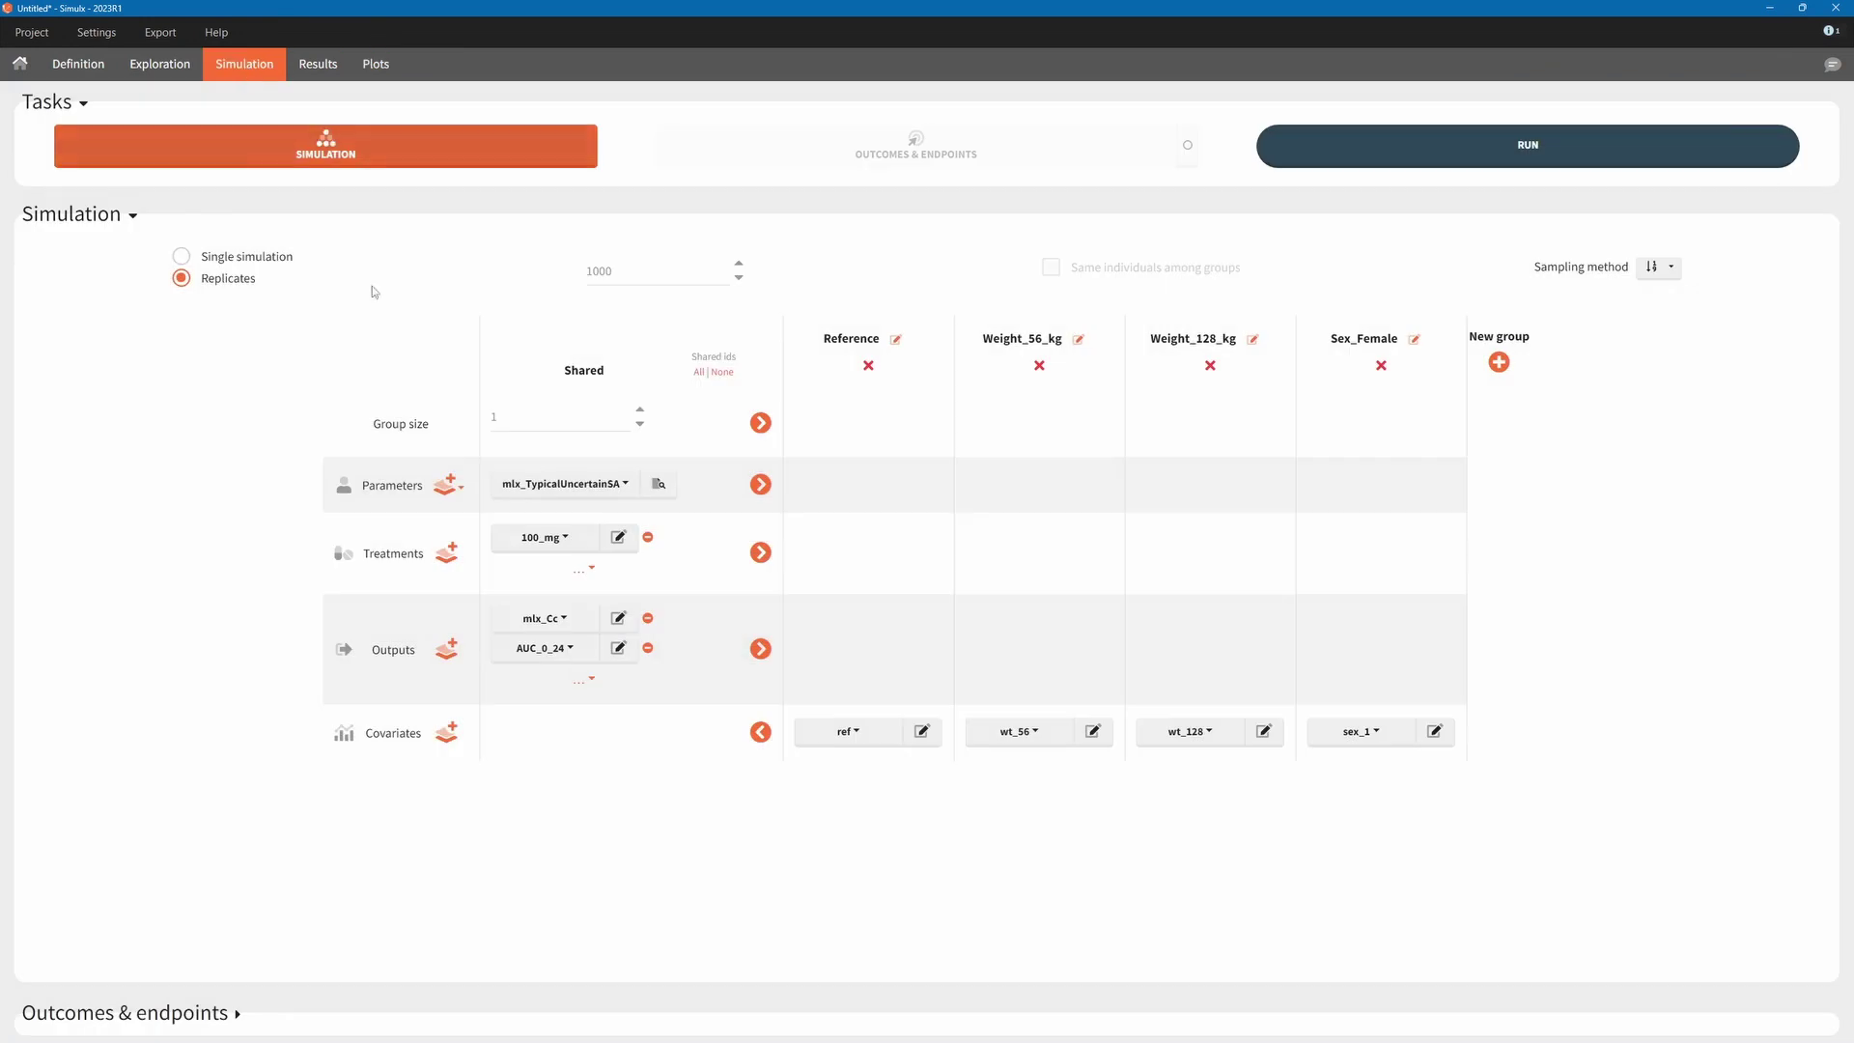
Create outcome Cmax as the maximum of mlx_Cc per individual.
left_click(213, 1019)
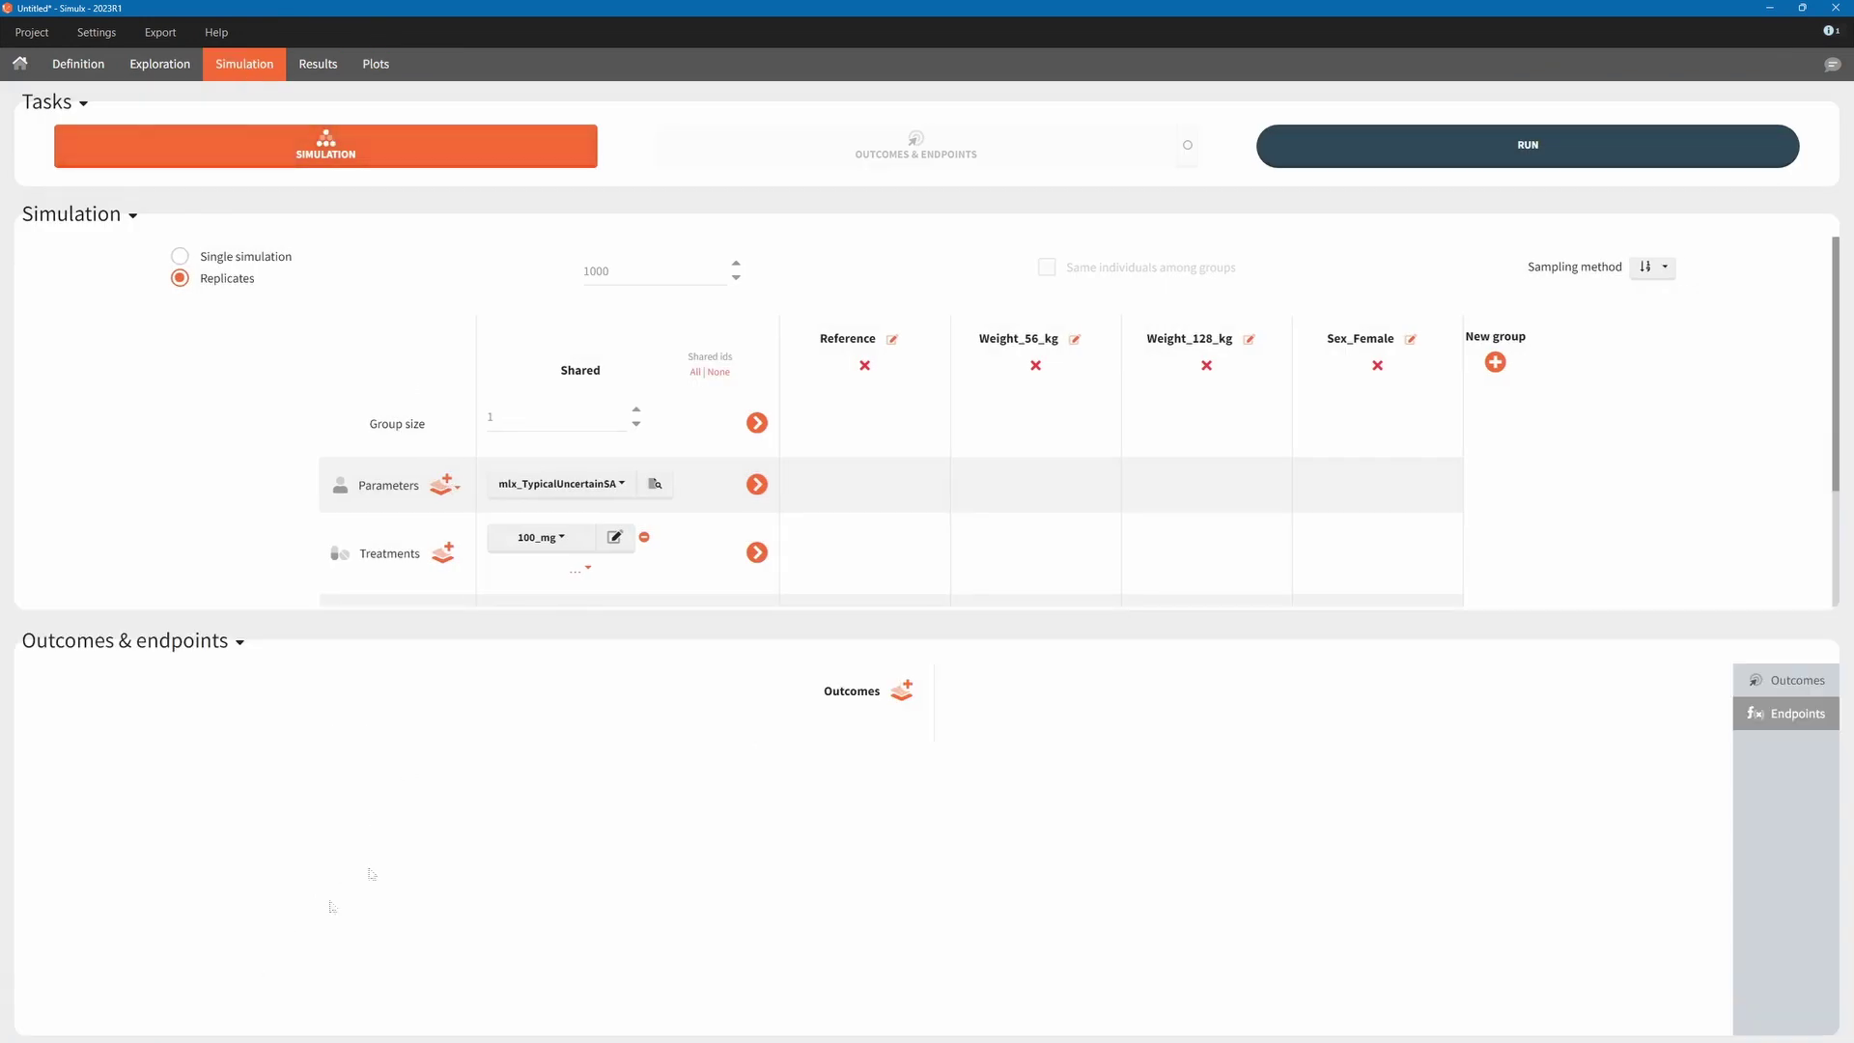
left_click(891, 702)
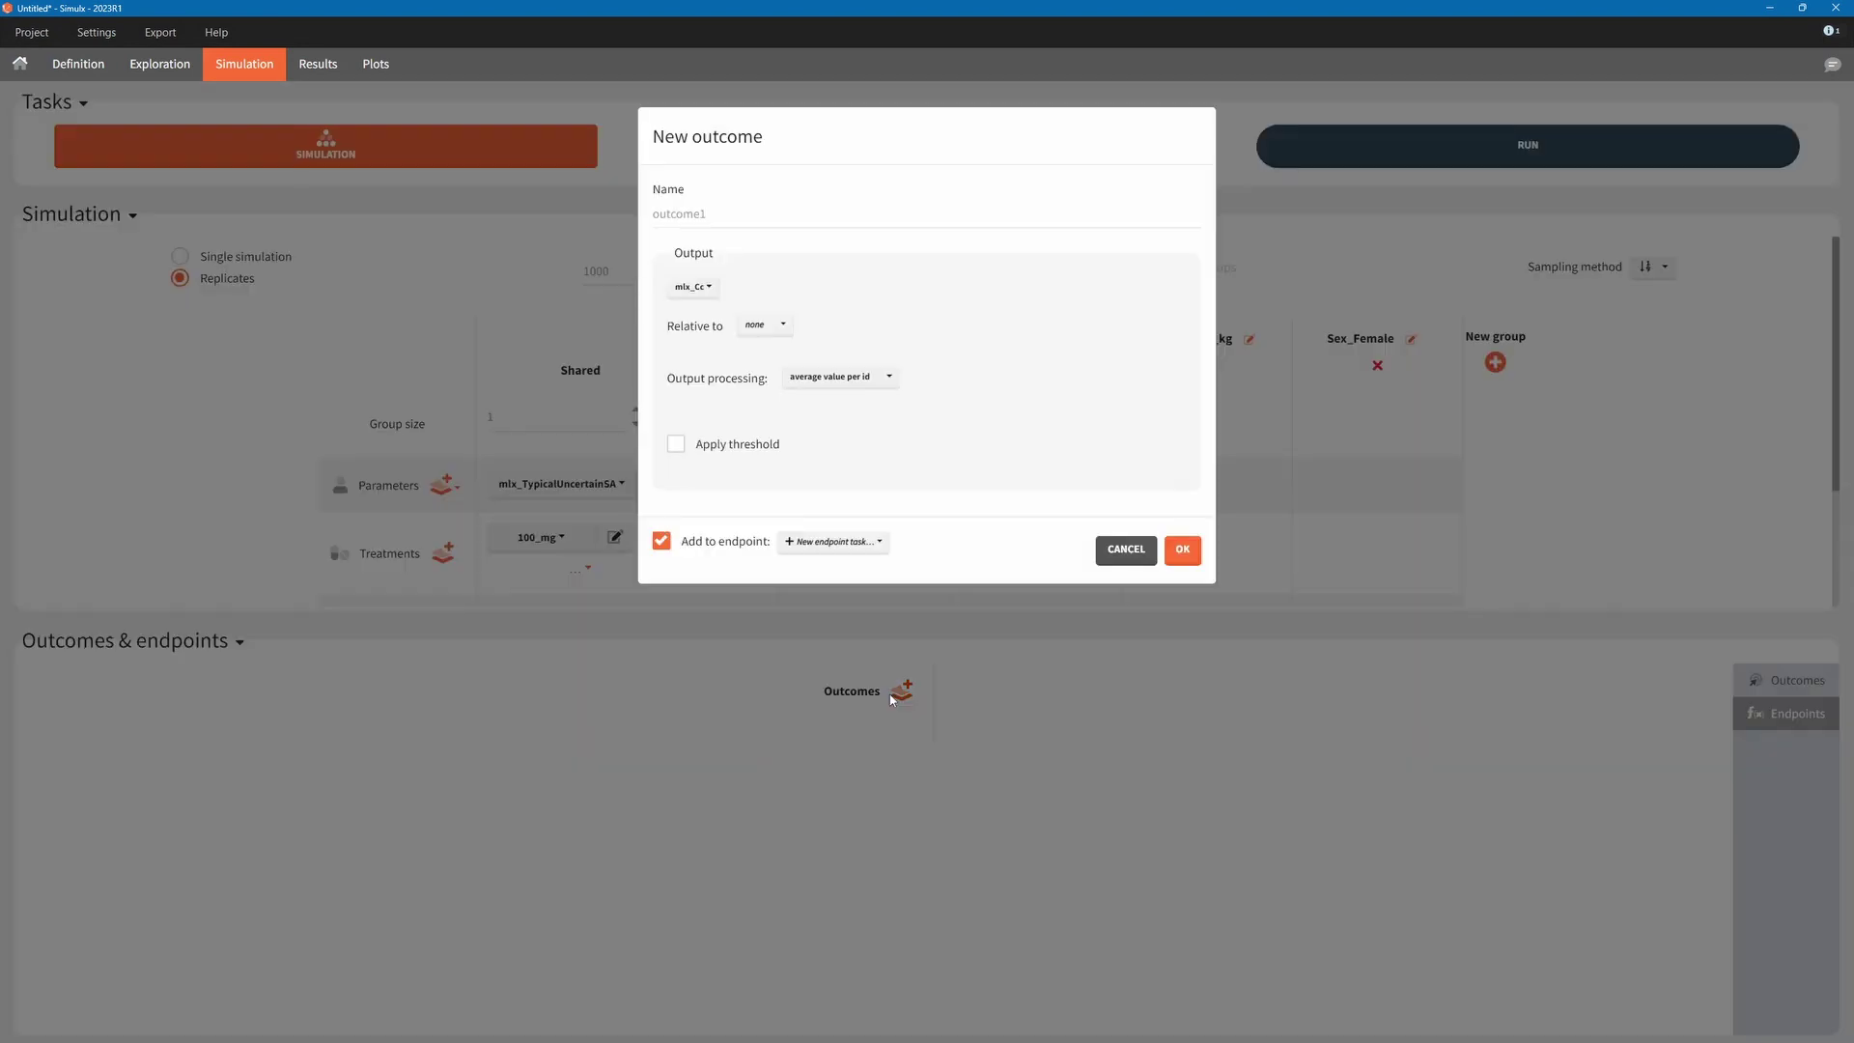
double_click(716, 222)
key("BackSpace")
type("Cmax")
left_click(840, 377)
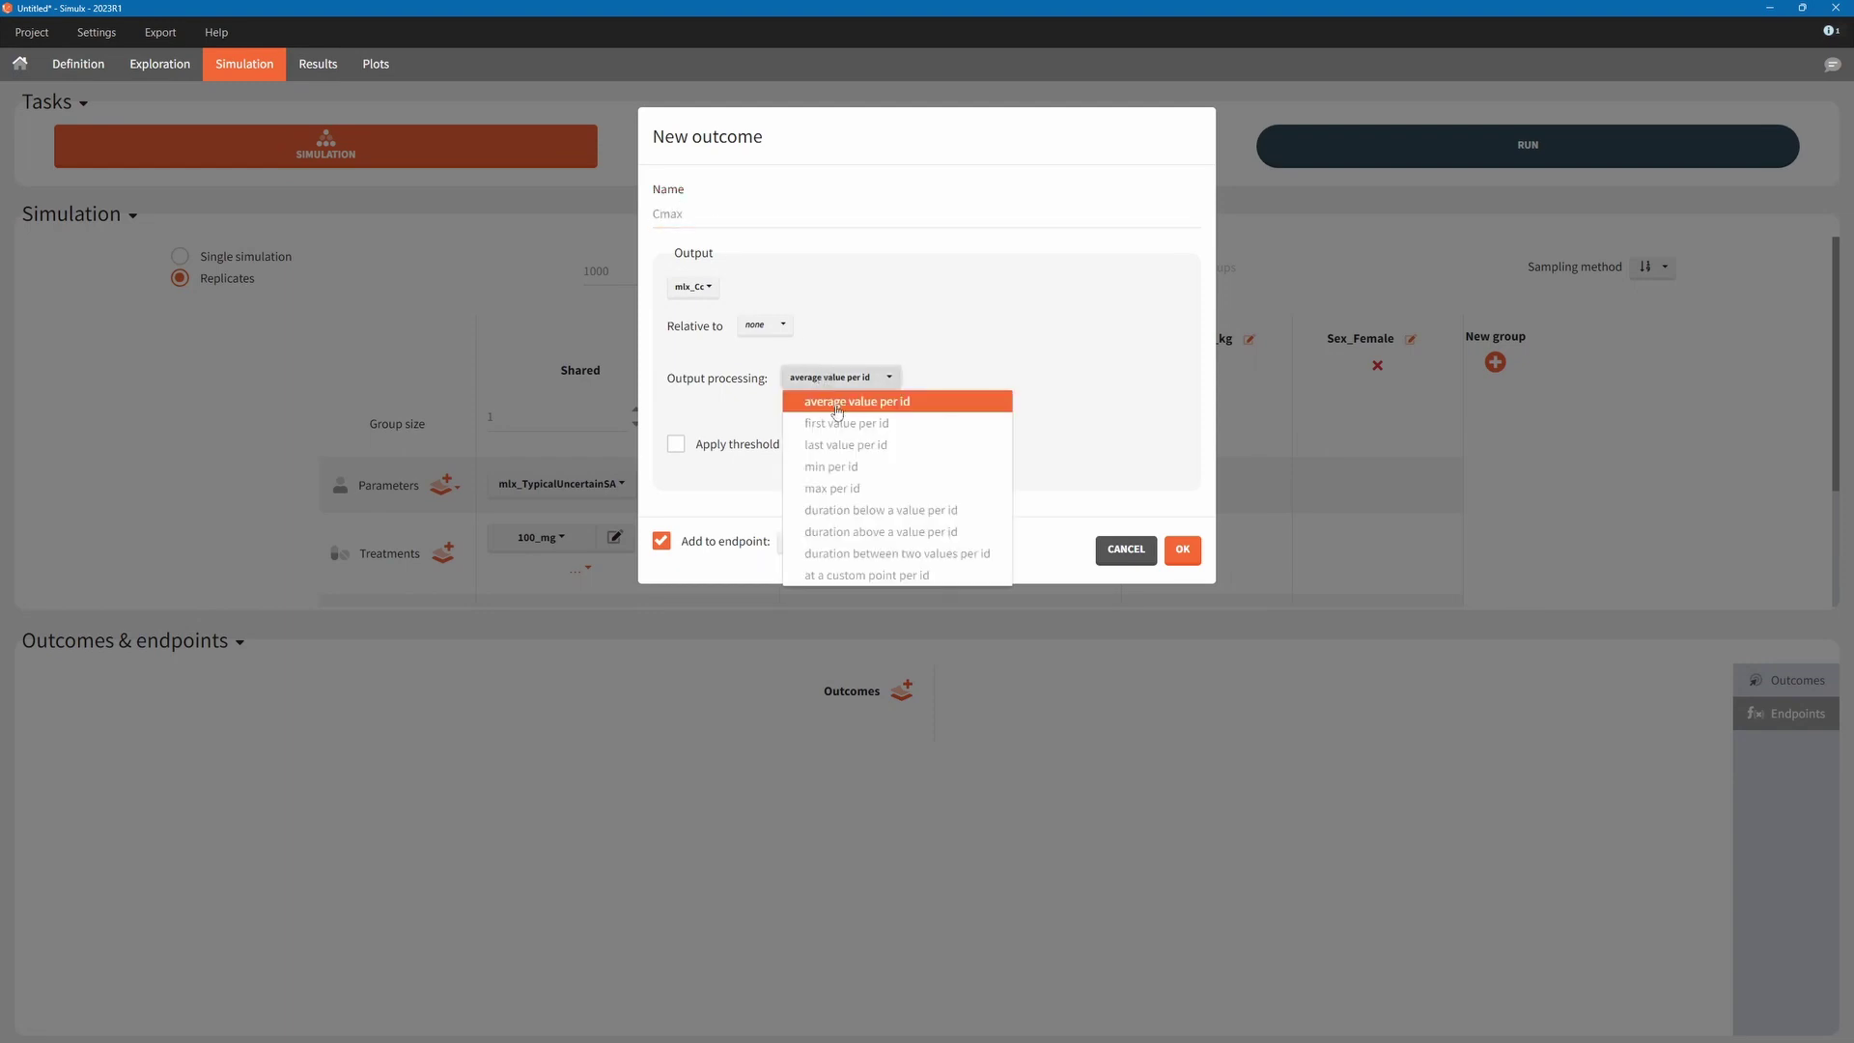
left_click(865, 494)
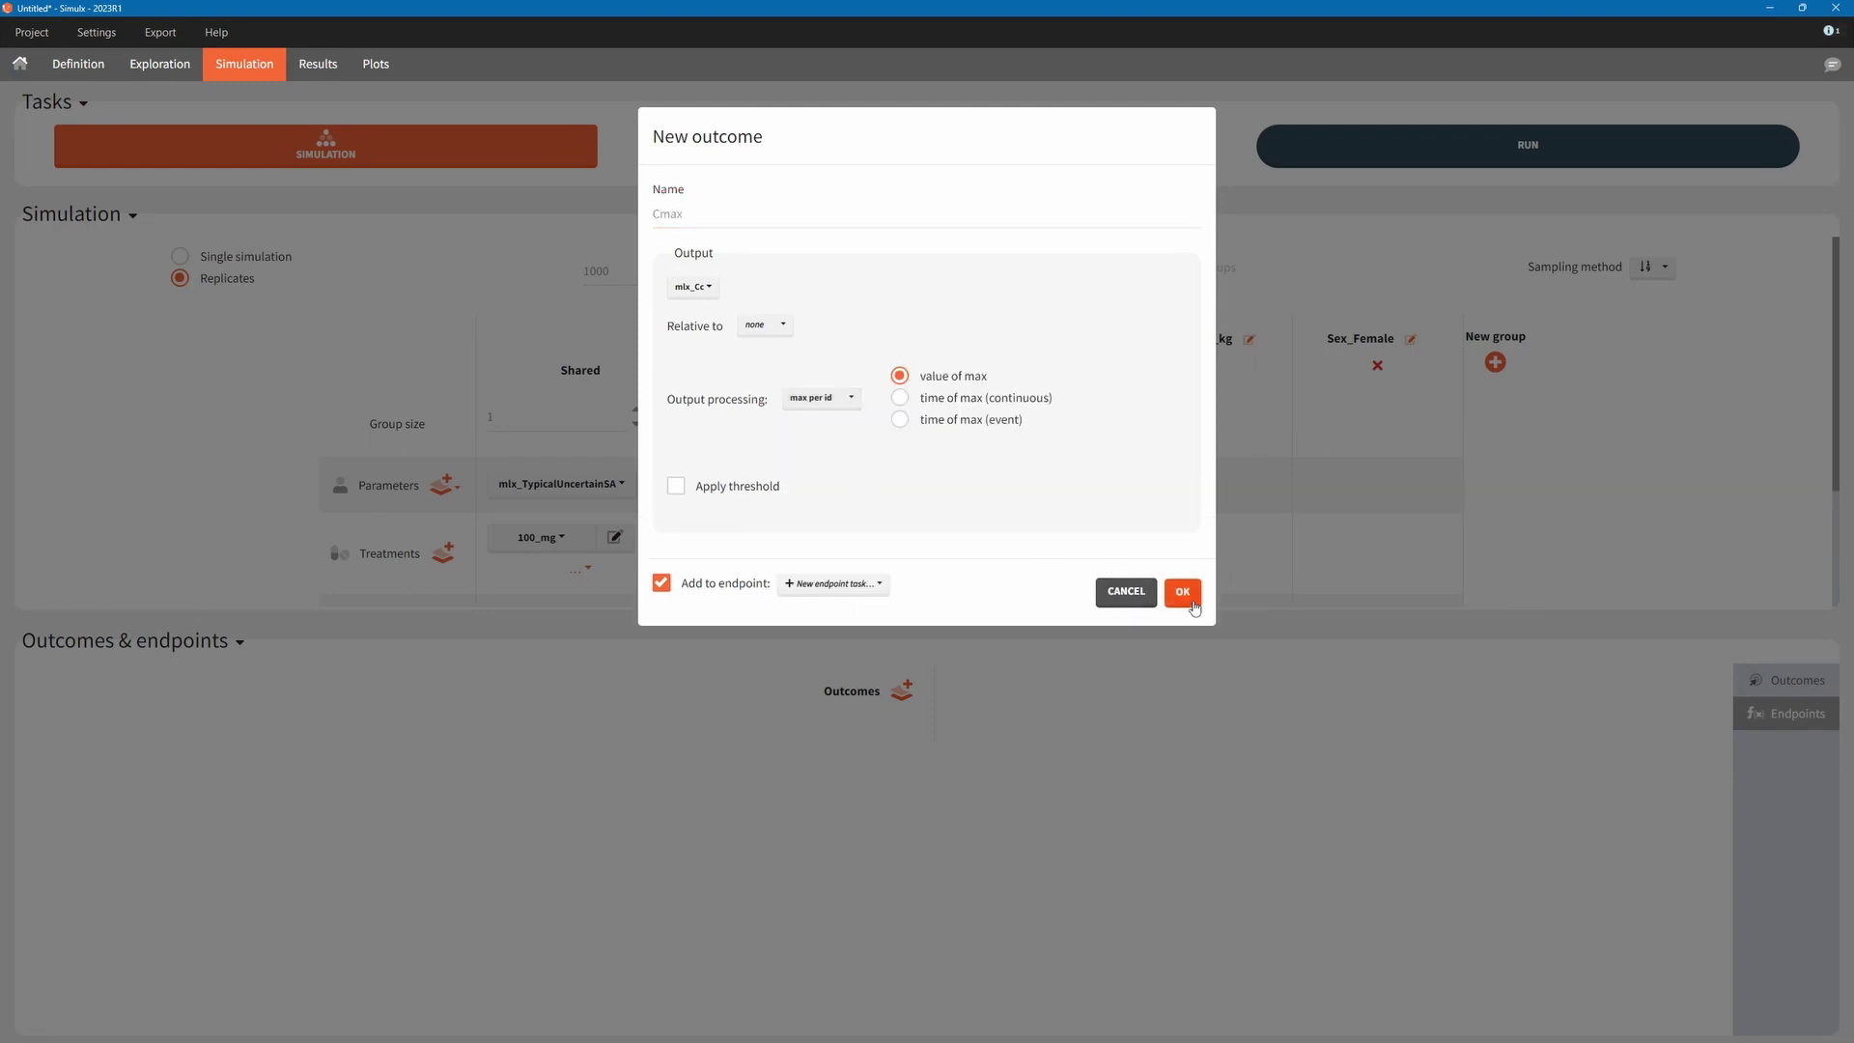
left_click(1182, 591)
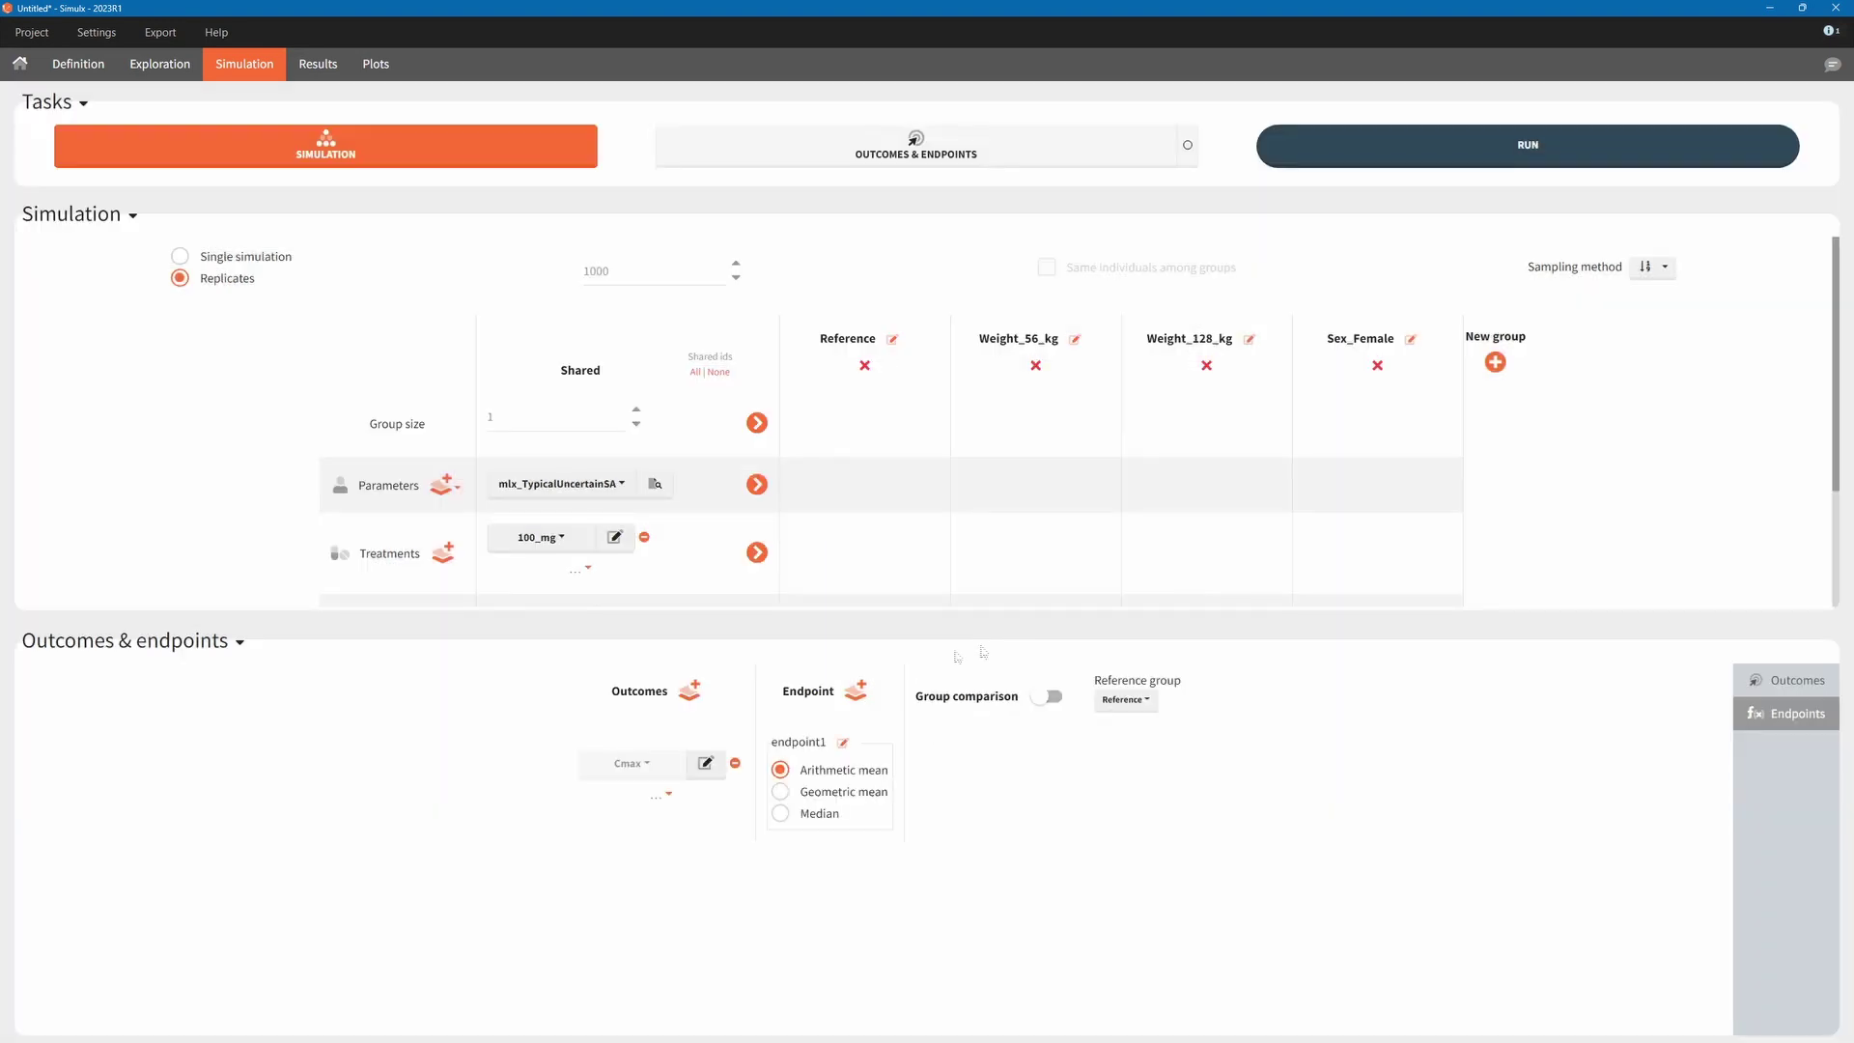
Create outcome AUC based on AUC_0_24 and compute the outcomes and endpoints.
left_click(689, 693)
left_click(779, 213)
type("AUC")
left_click(694, 287)
left_click(714, 332)
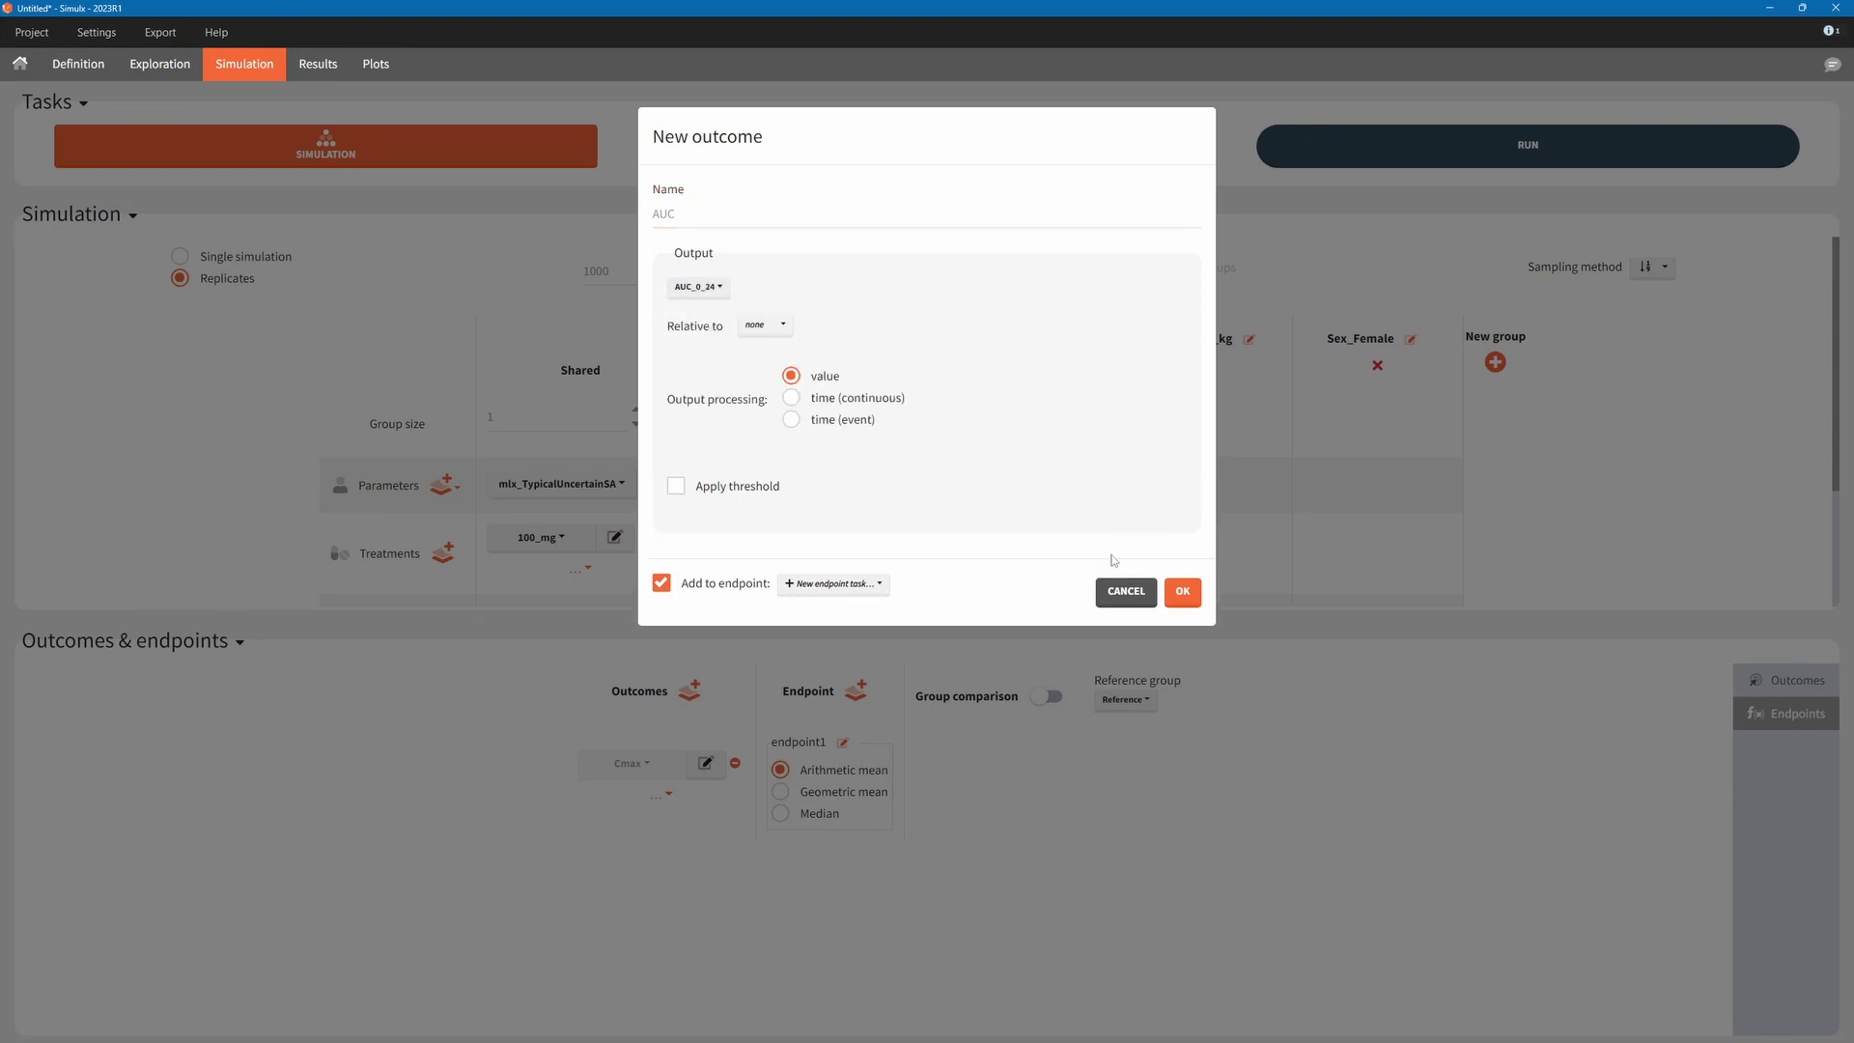
left_click(1182, 591)
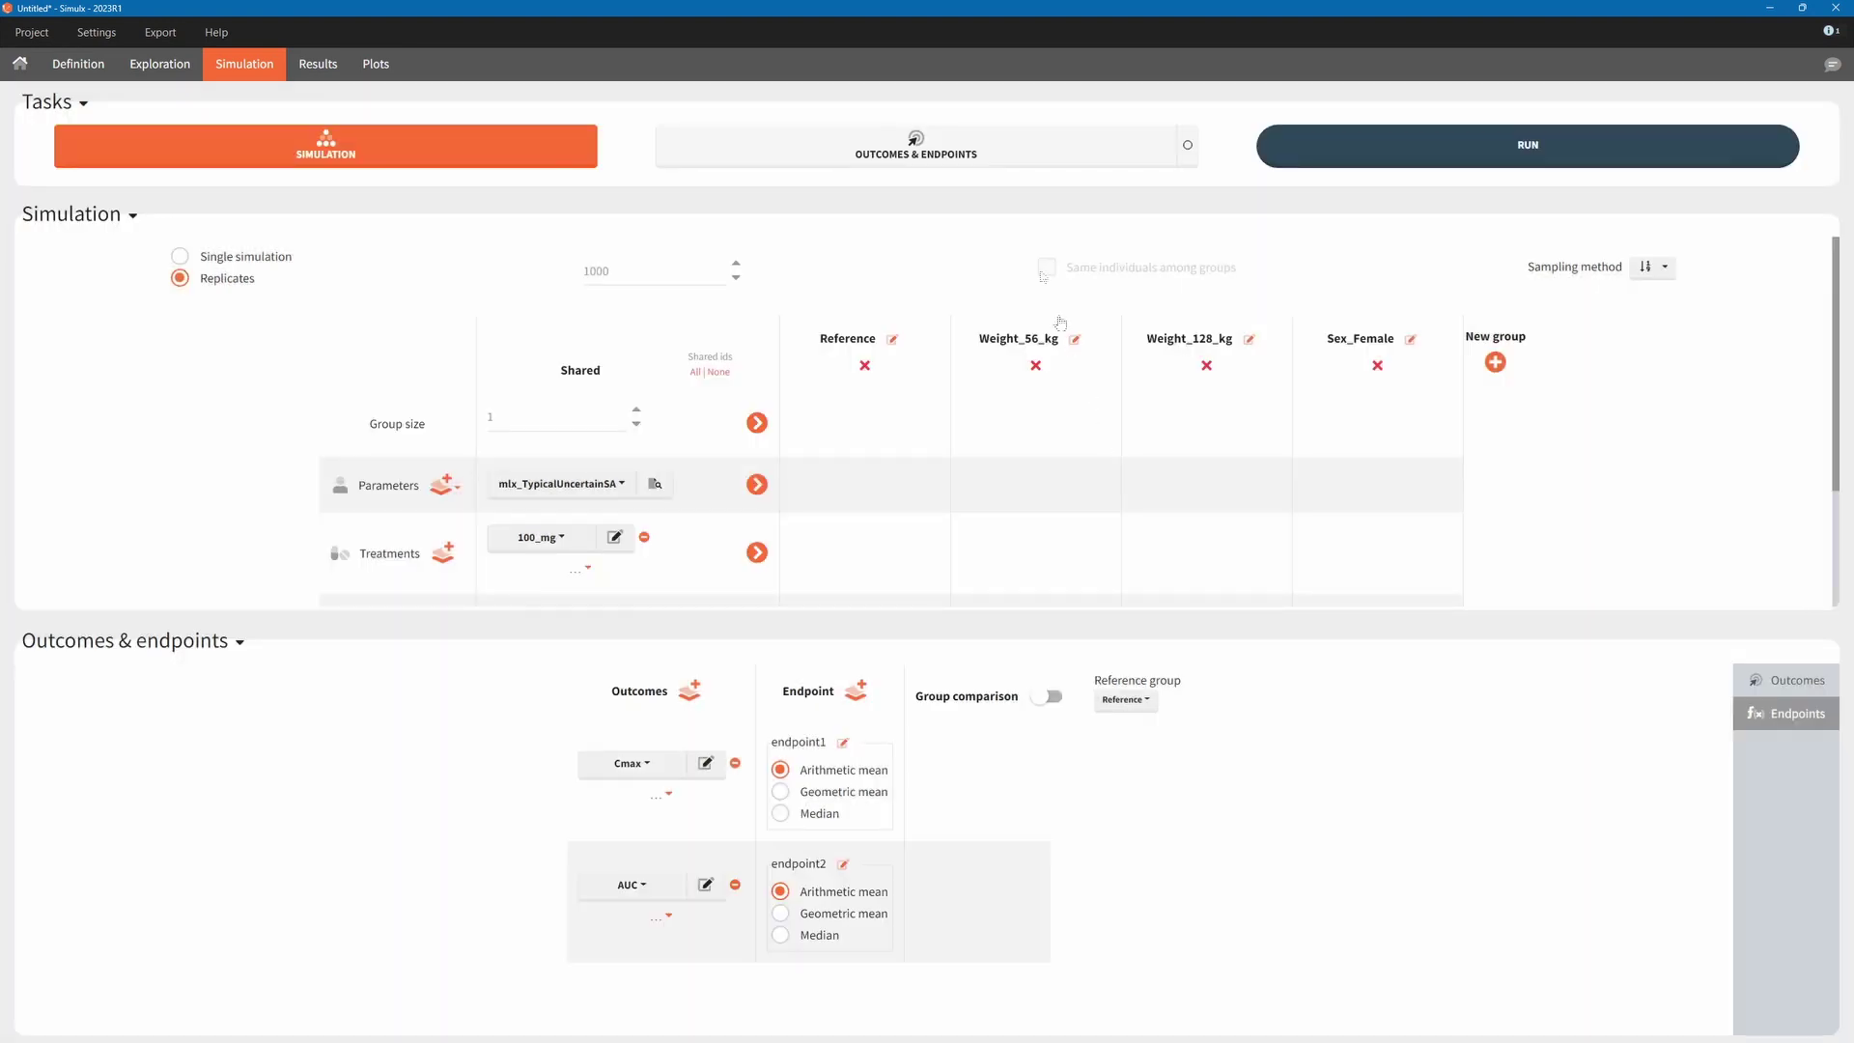
left_click(983, 151)
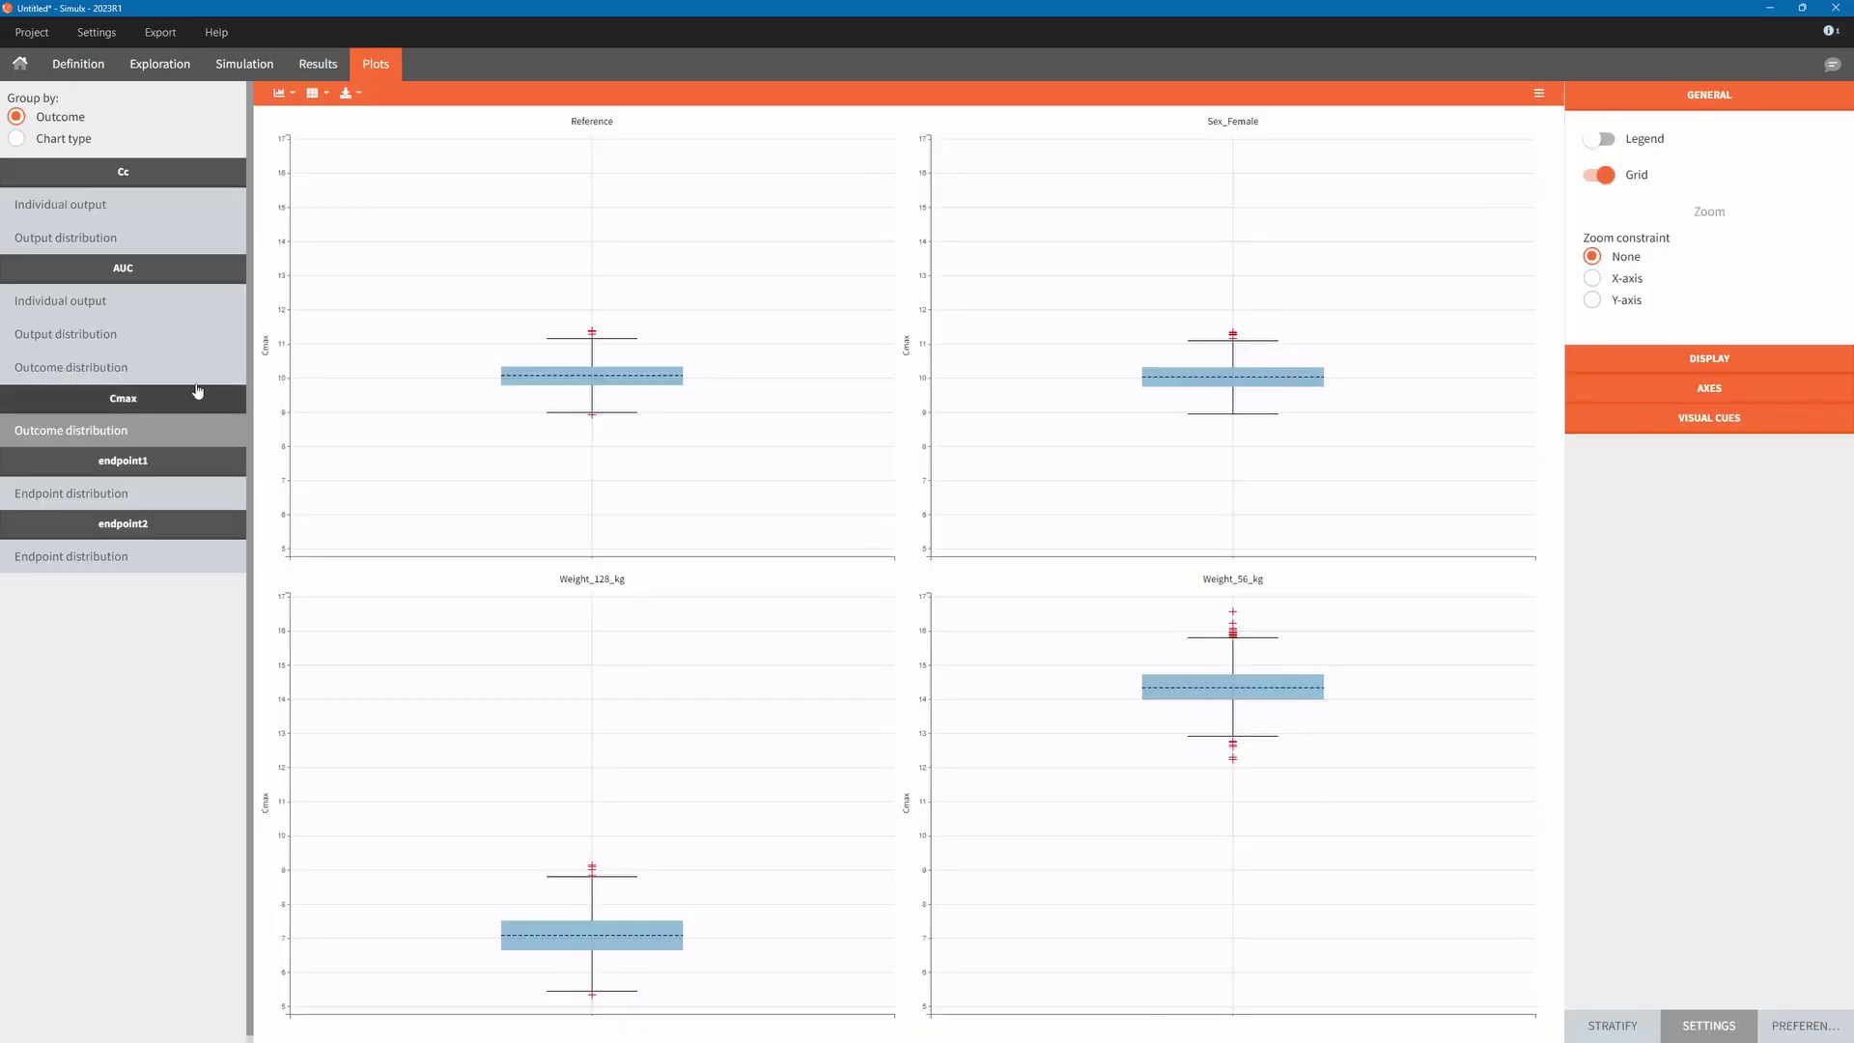
View the AUC outcome-distribution boxplots across groups, then start saving the project.
left_click(198, 376)
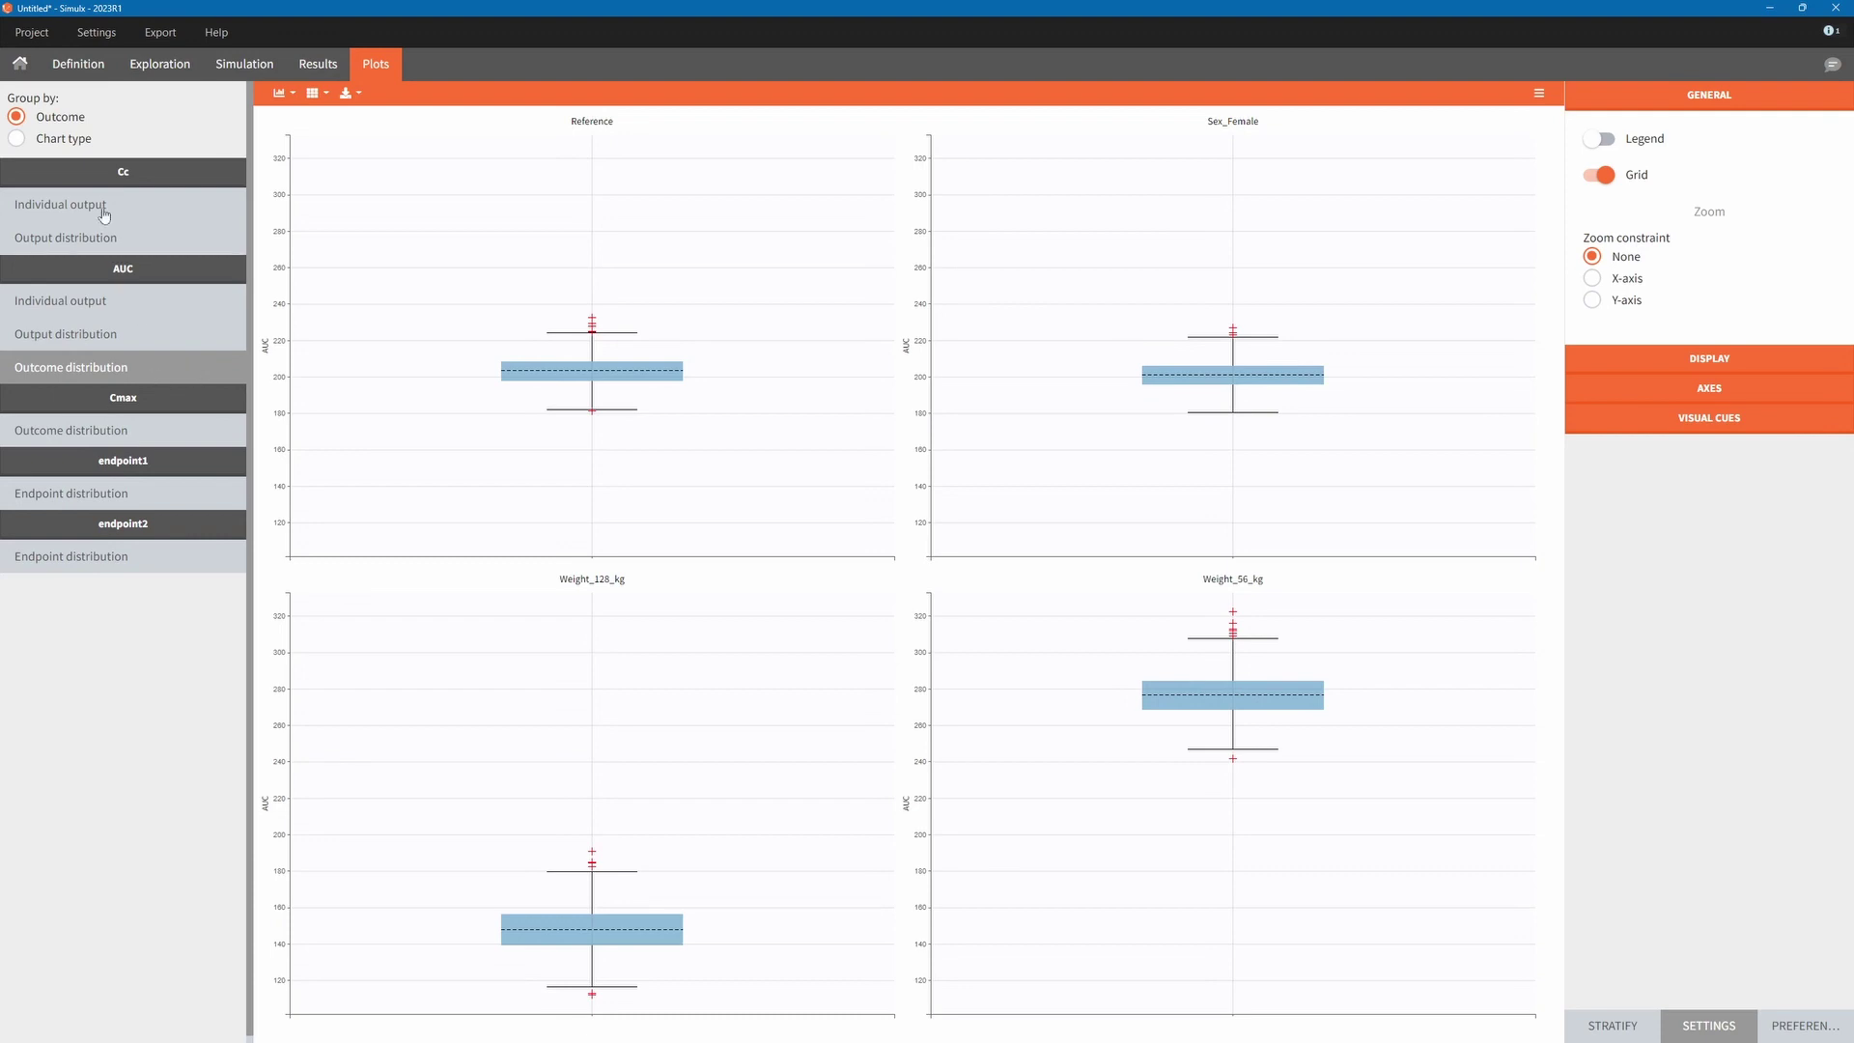
left_click(31, 31)
left_click(39, 186)
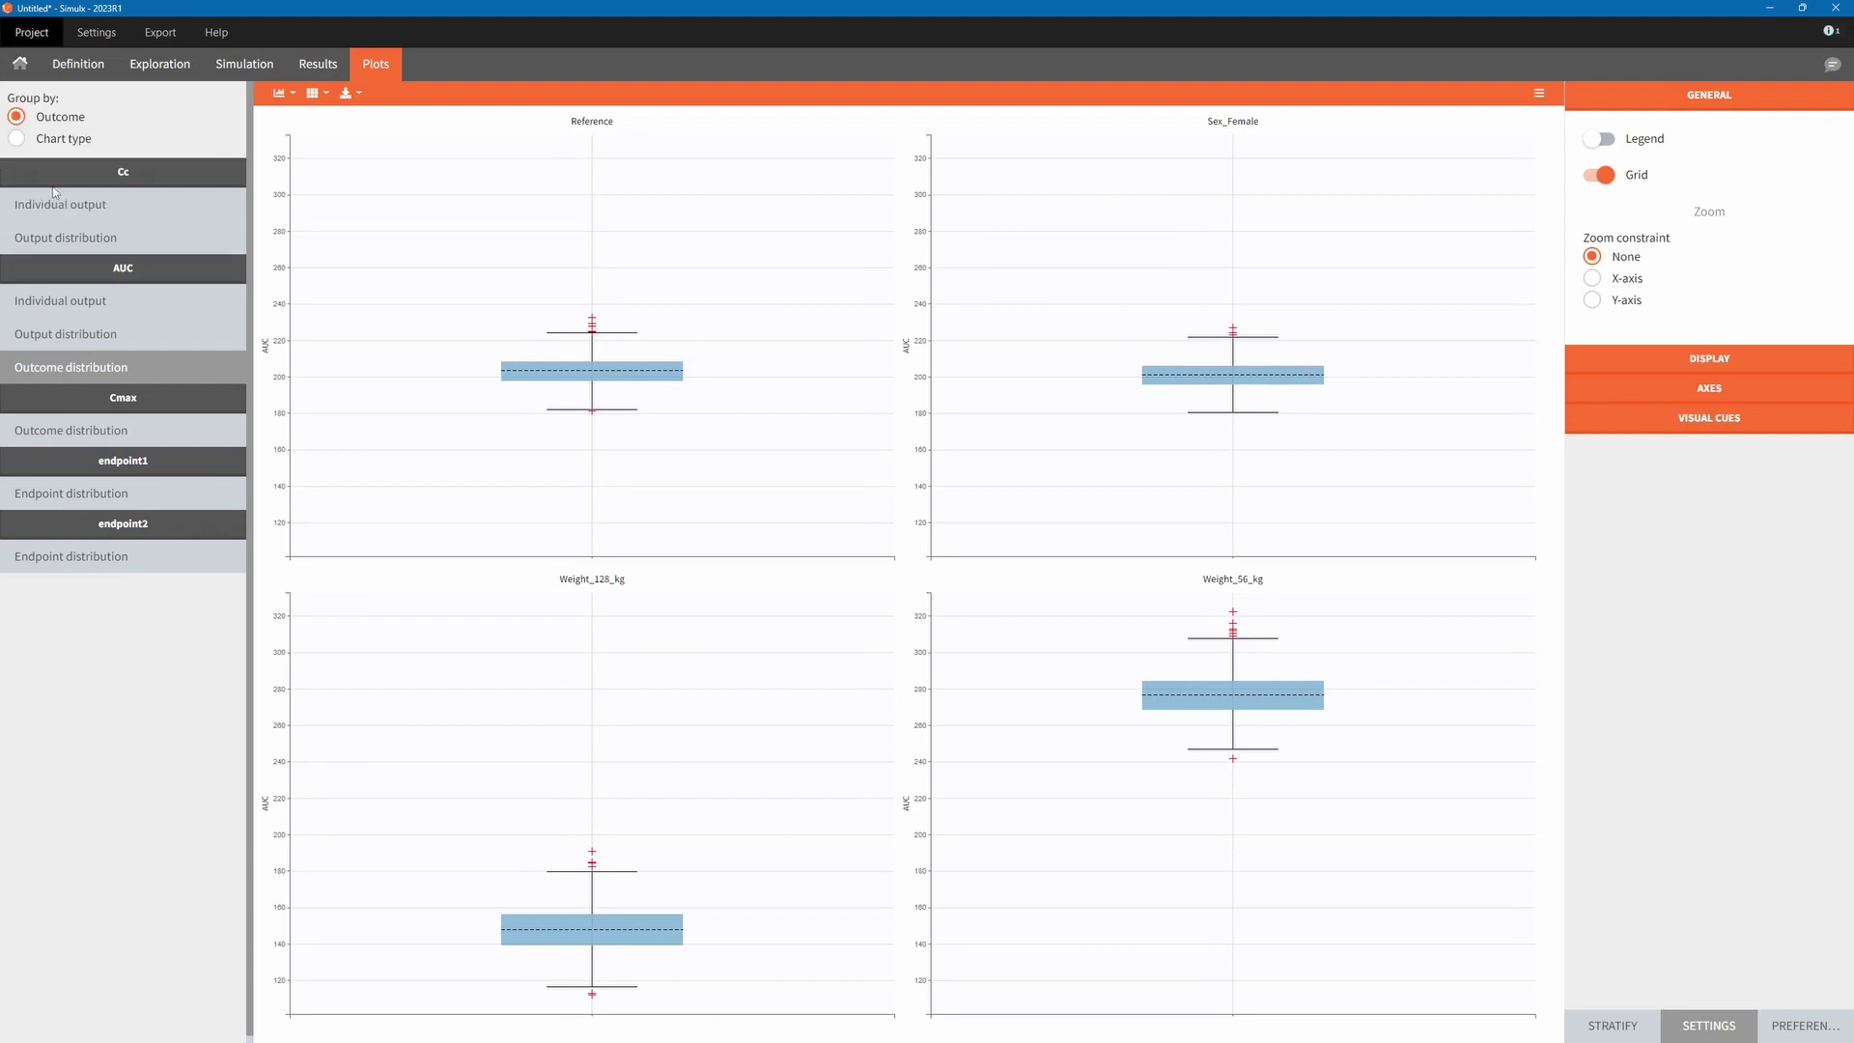
Save the project in the Projects folder under the file name 'simulation'.
left_click(60, 204)
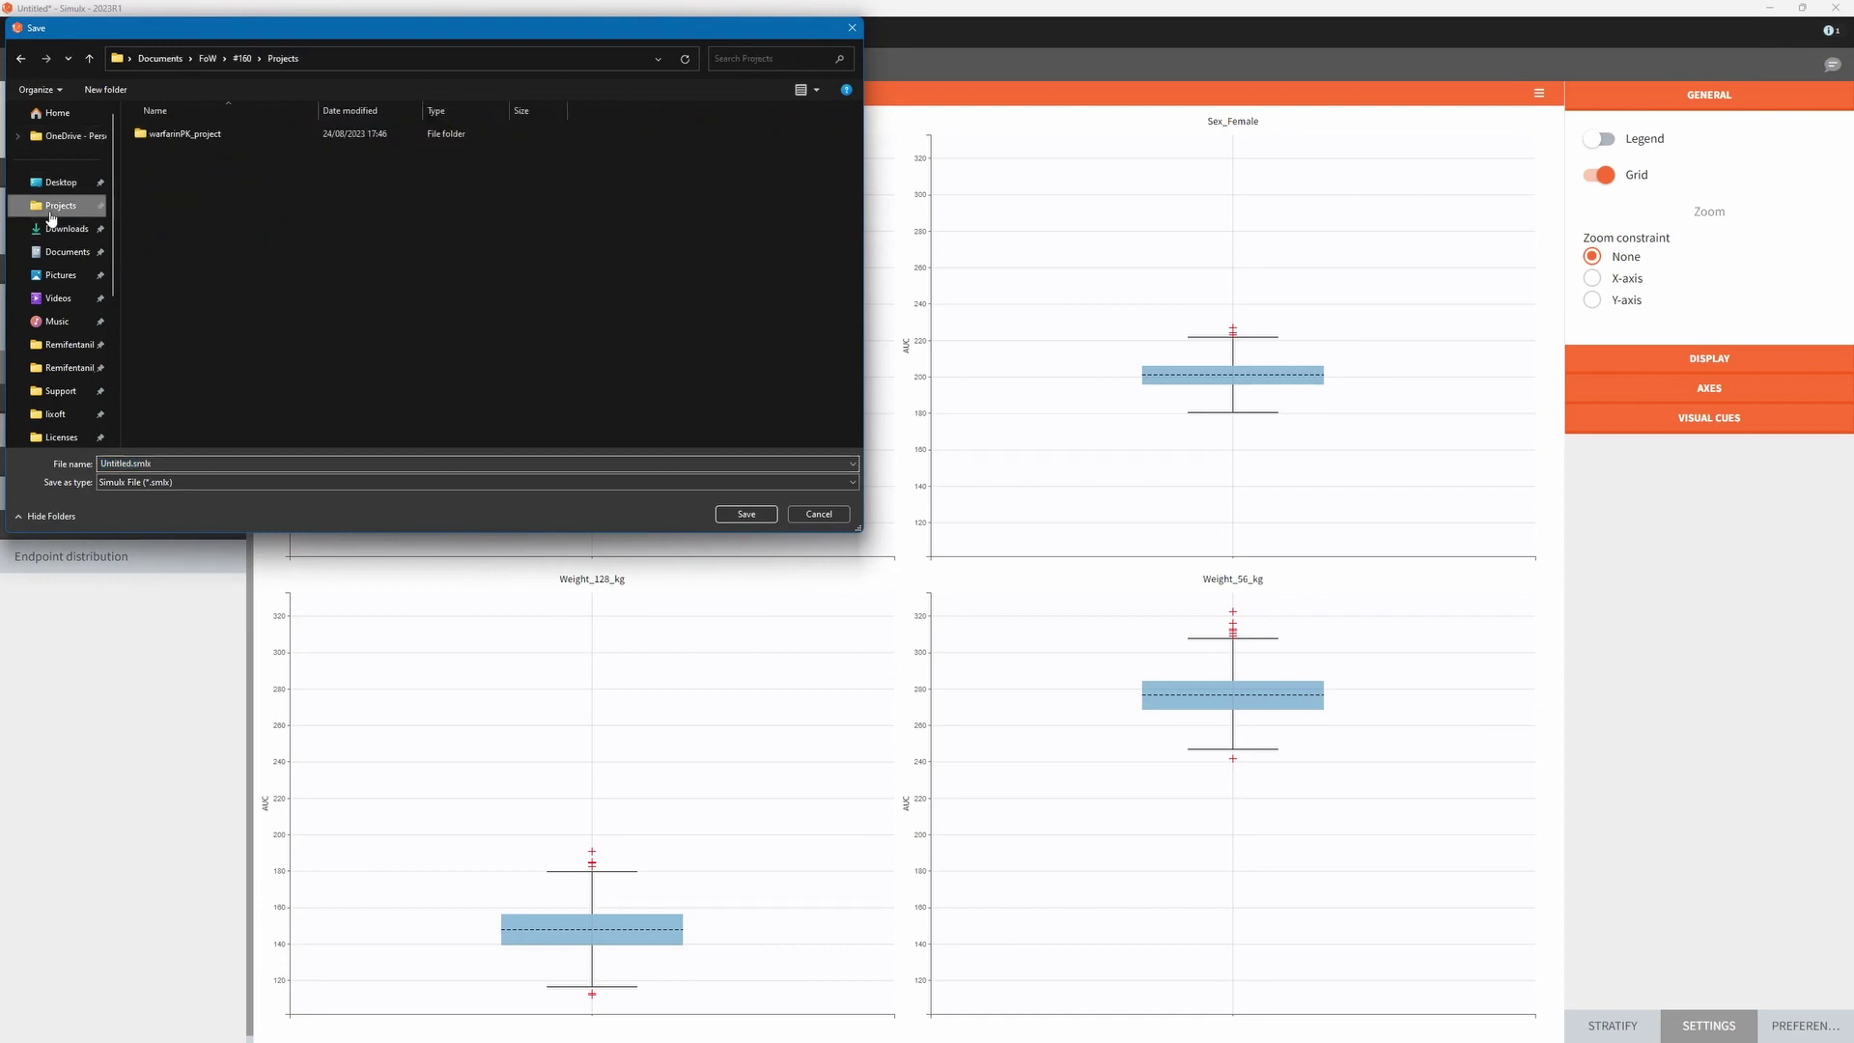
type("simulation")
key("Return")
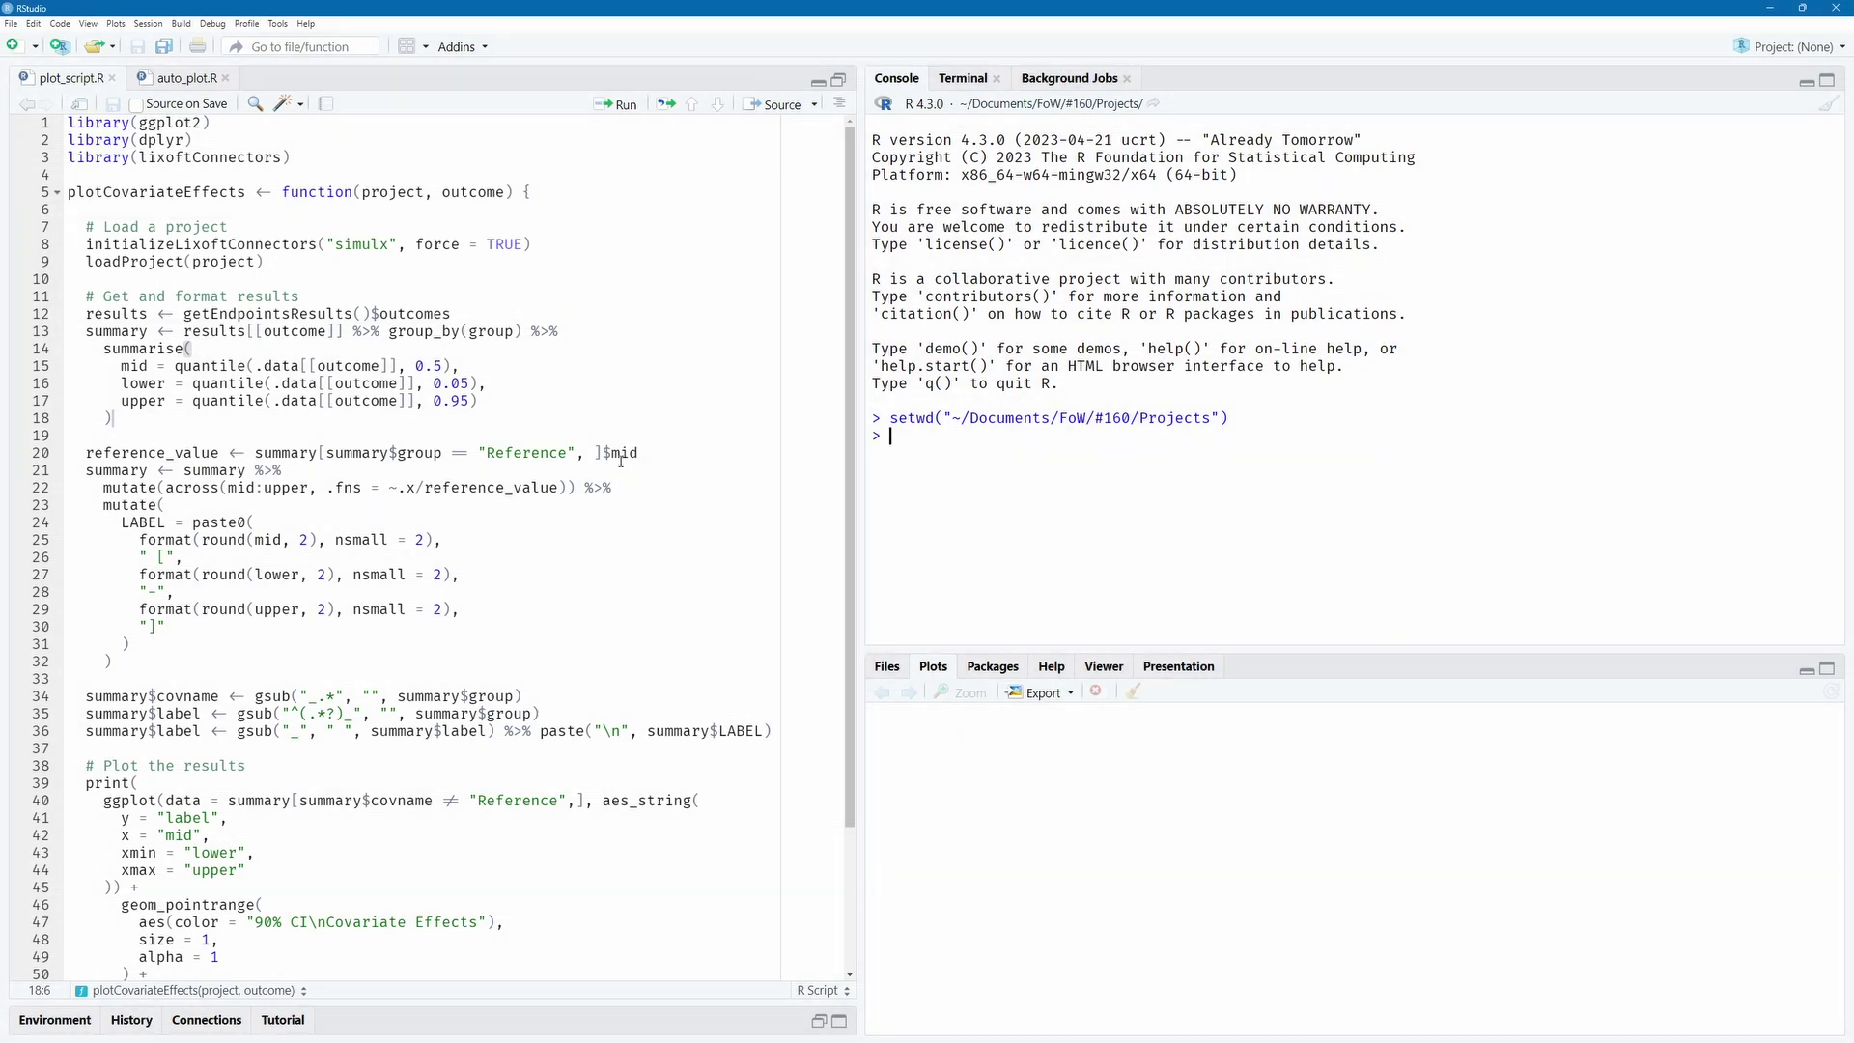
Load the plotting script with source("plot_script.R") in the RStudio console.
scroll(621, 461, "down", 3)
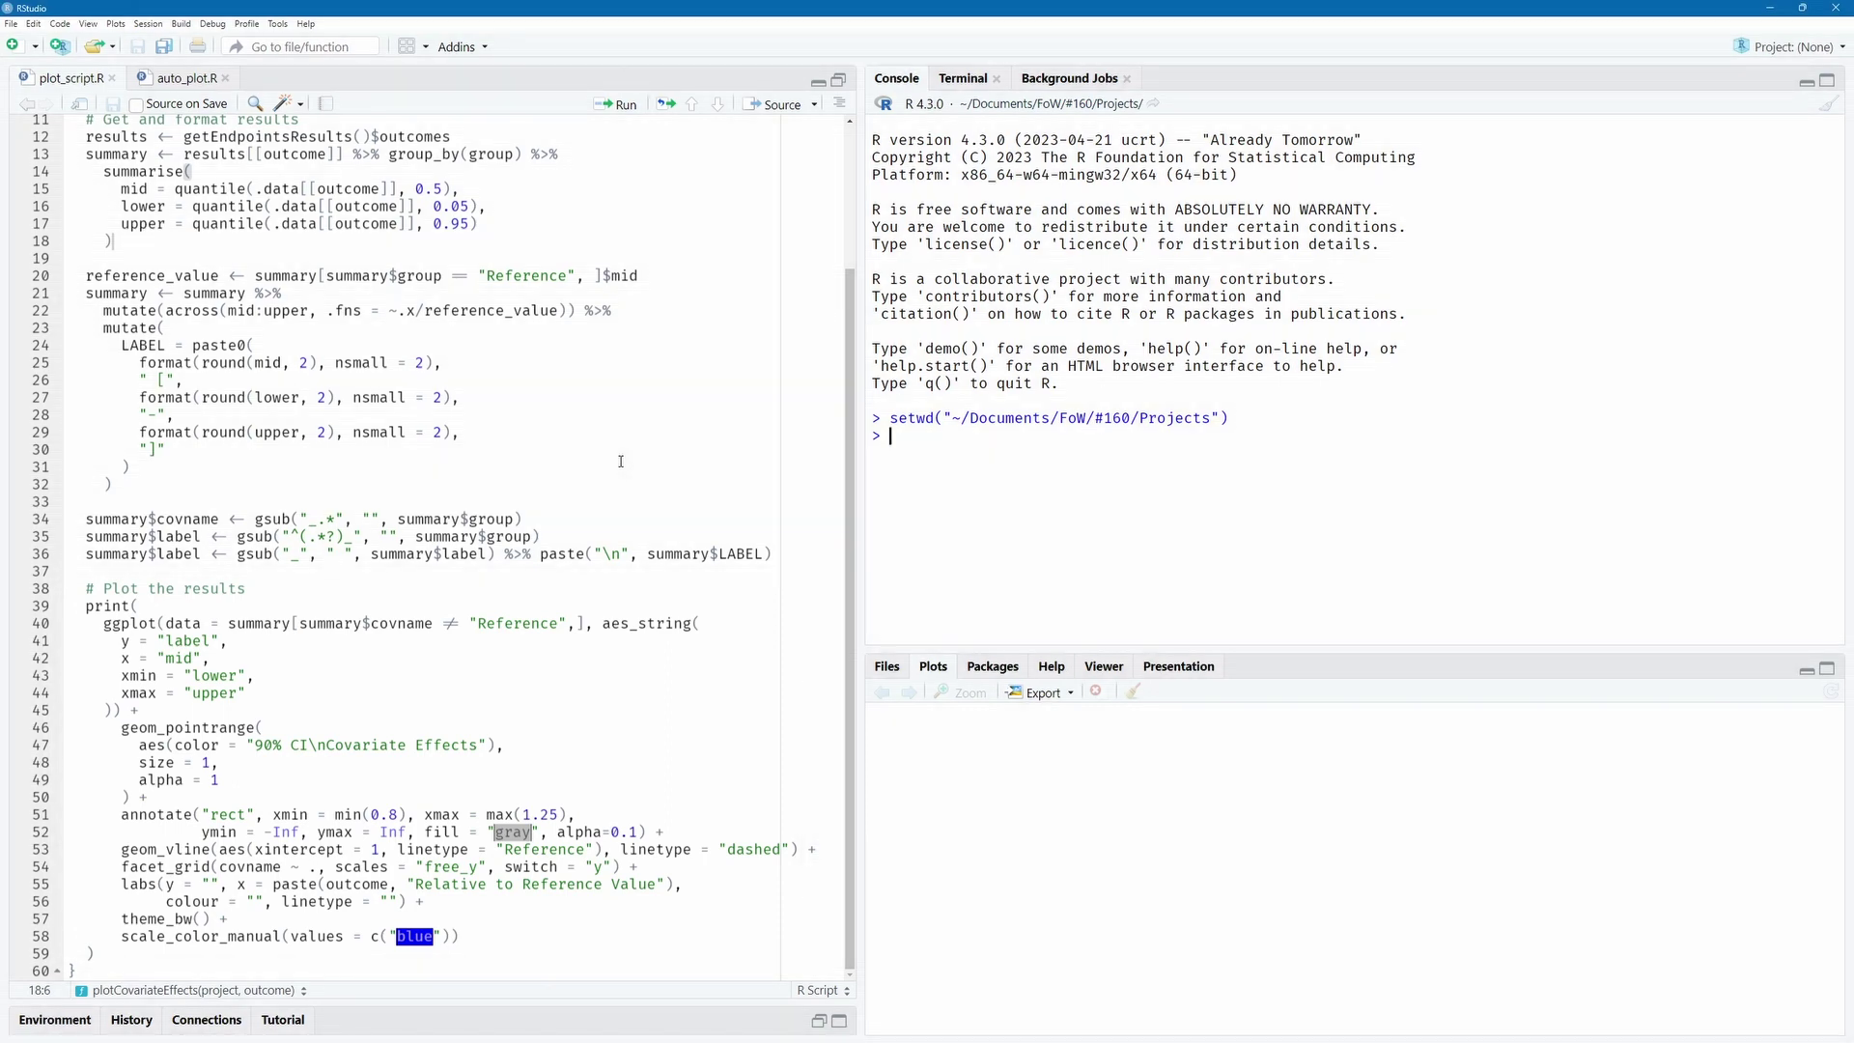
type("source(\"plot_script.R")
key("Return")
Draw the AUC forest plot with plotCovariateEffects("simulation.smlx", "AUC").
type("plotCov")
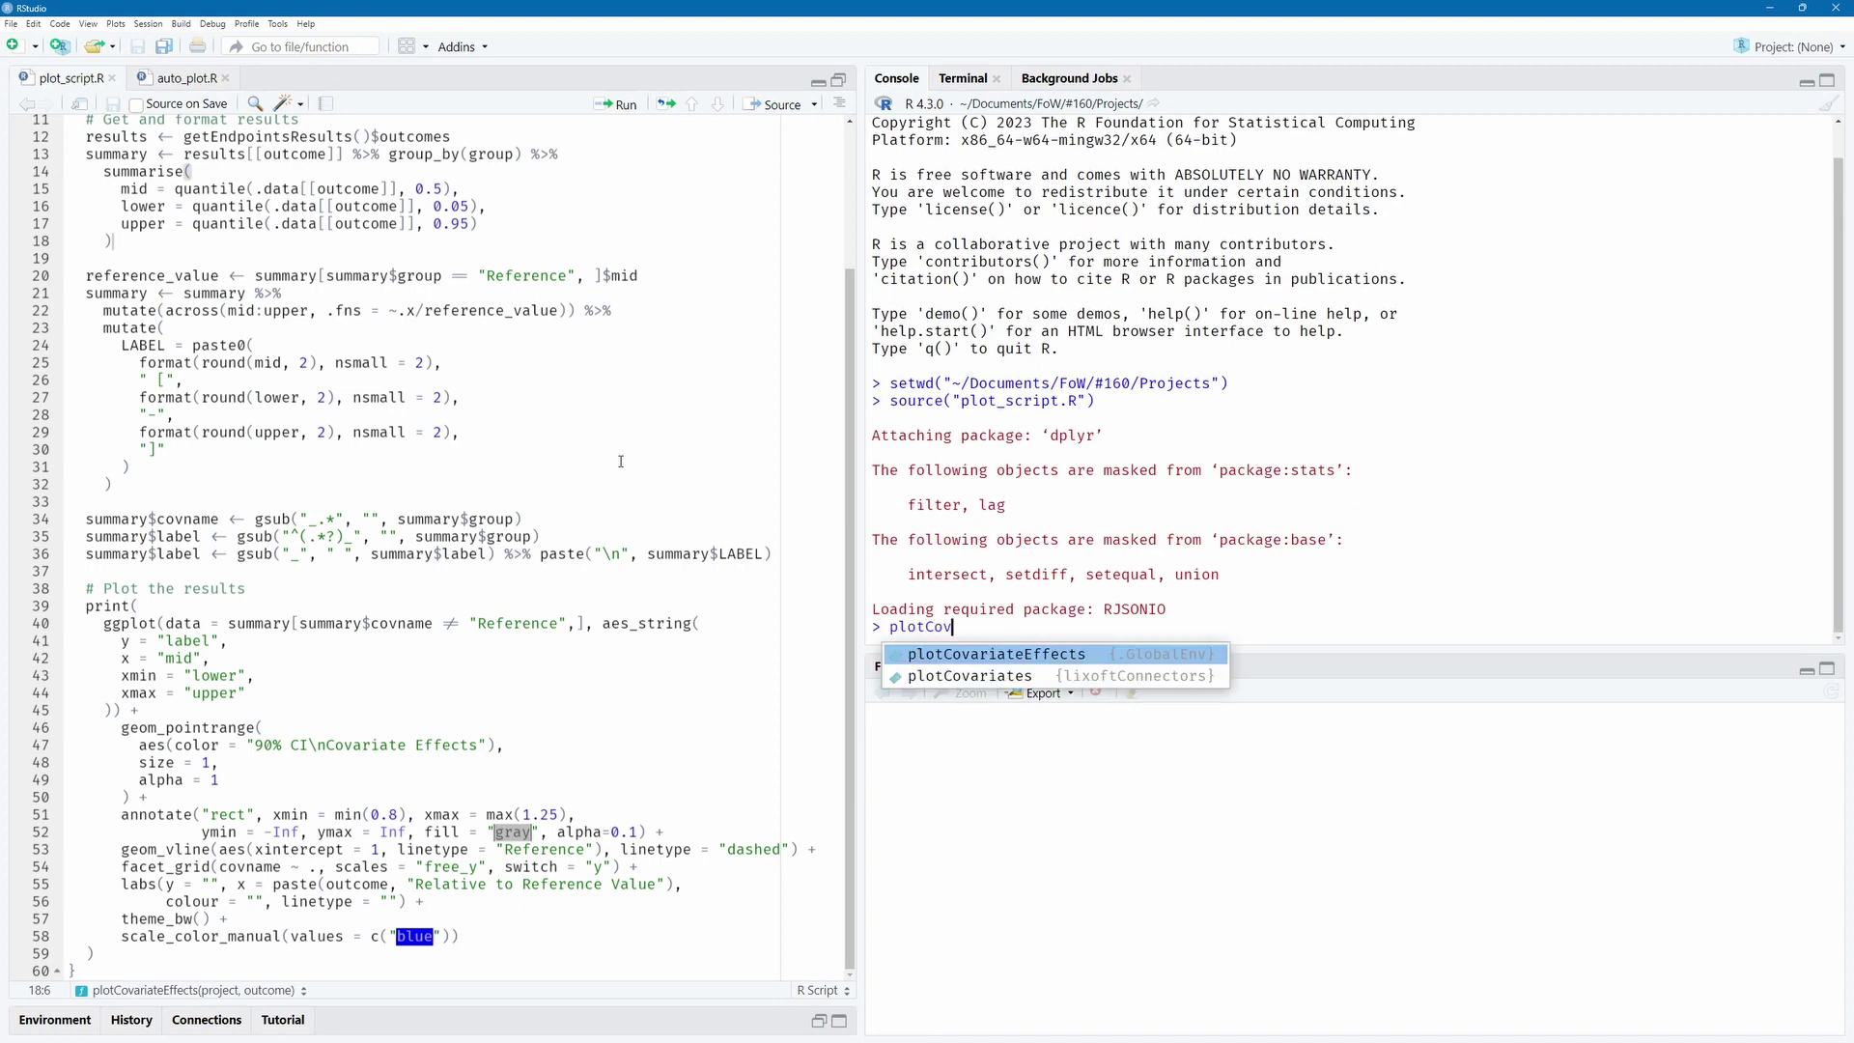
key("Tab")
type("\"simul")
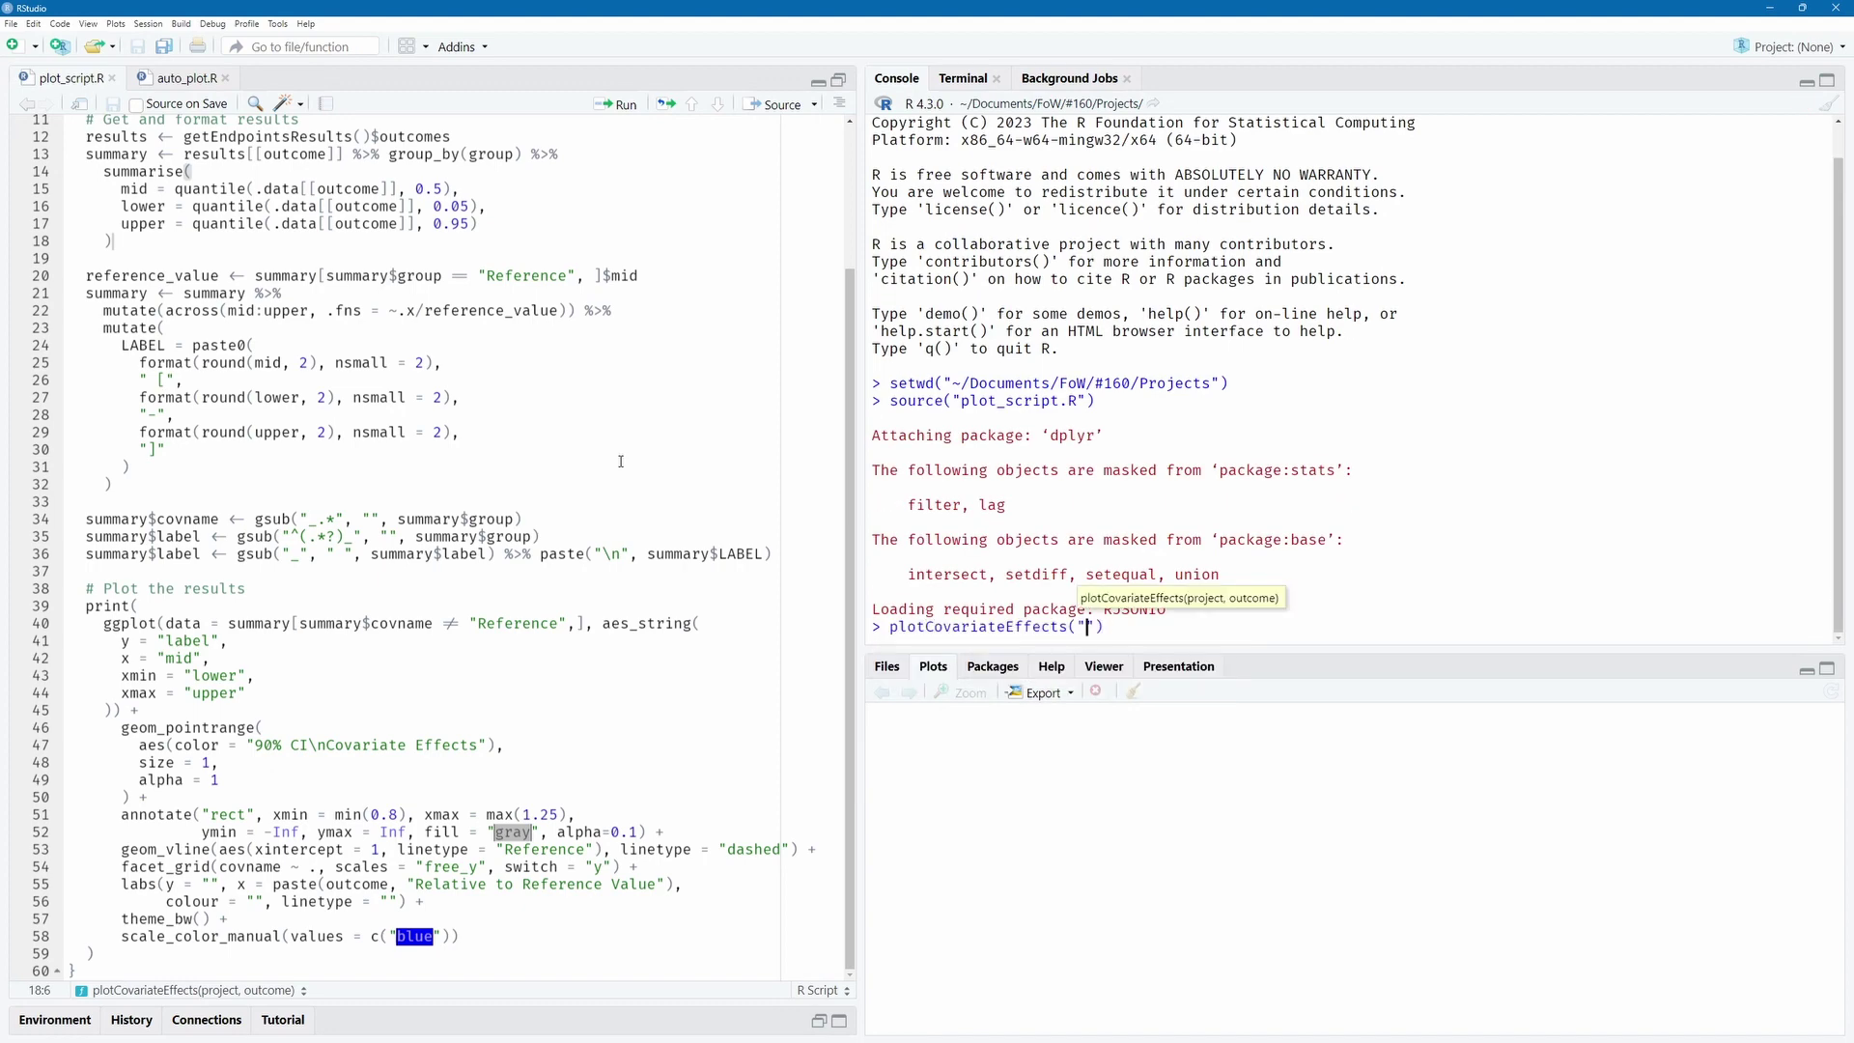
key("Tab")
type(", \"AUC\"")
key("Return")
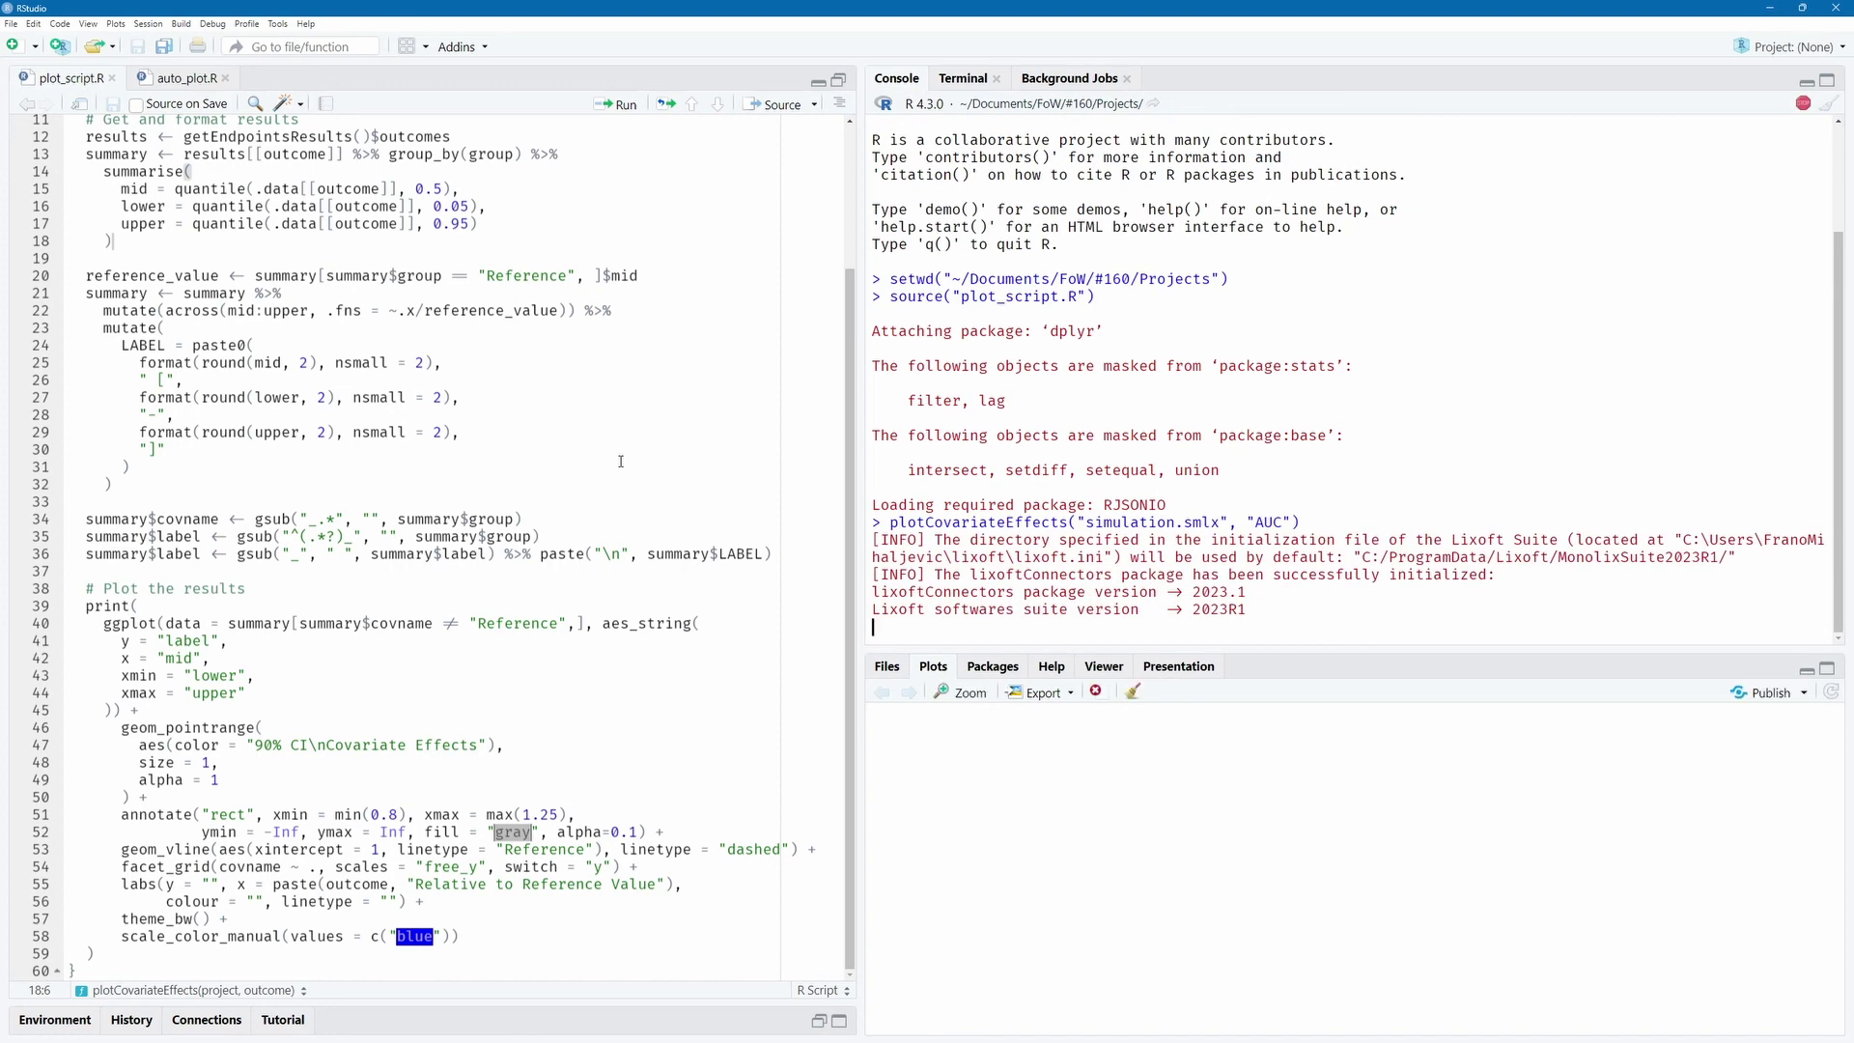
Rerun the plotting command with "Cmax" to draw the Cmax forest plot.
key("Up")
key("Left")
key("Left")
key("ctrl+shift+Left")
key("Return")
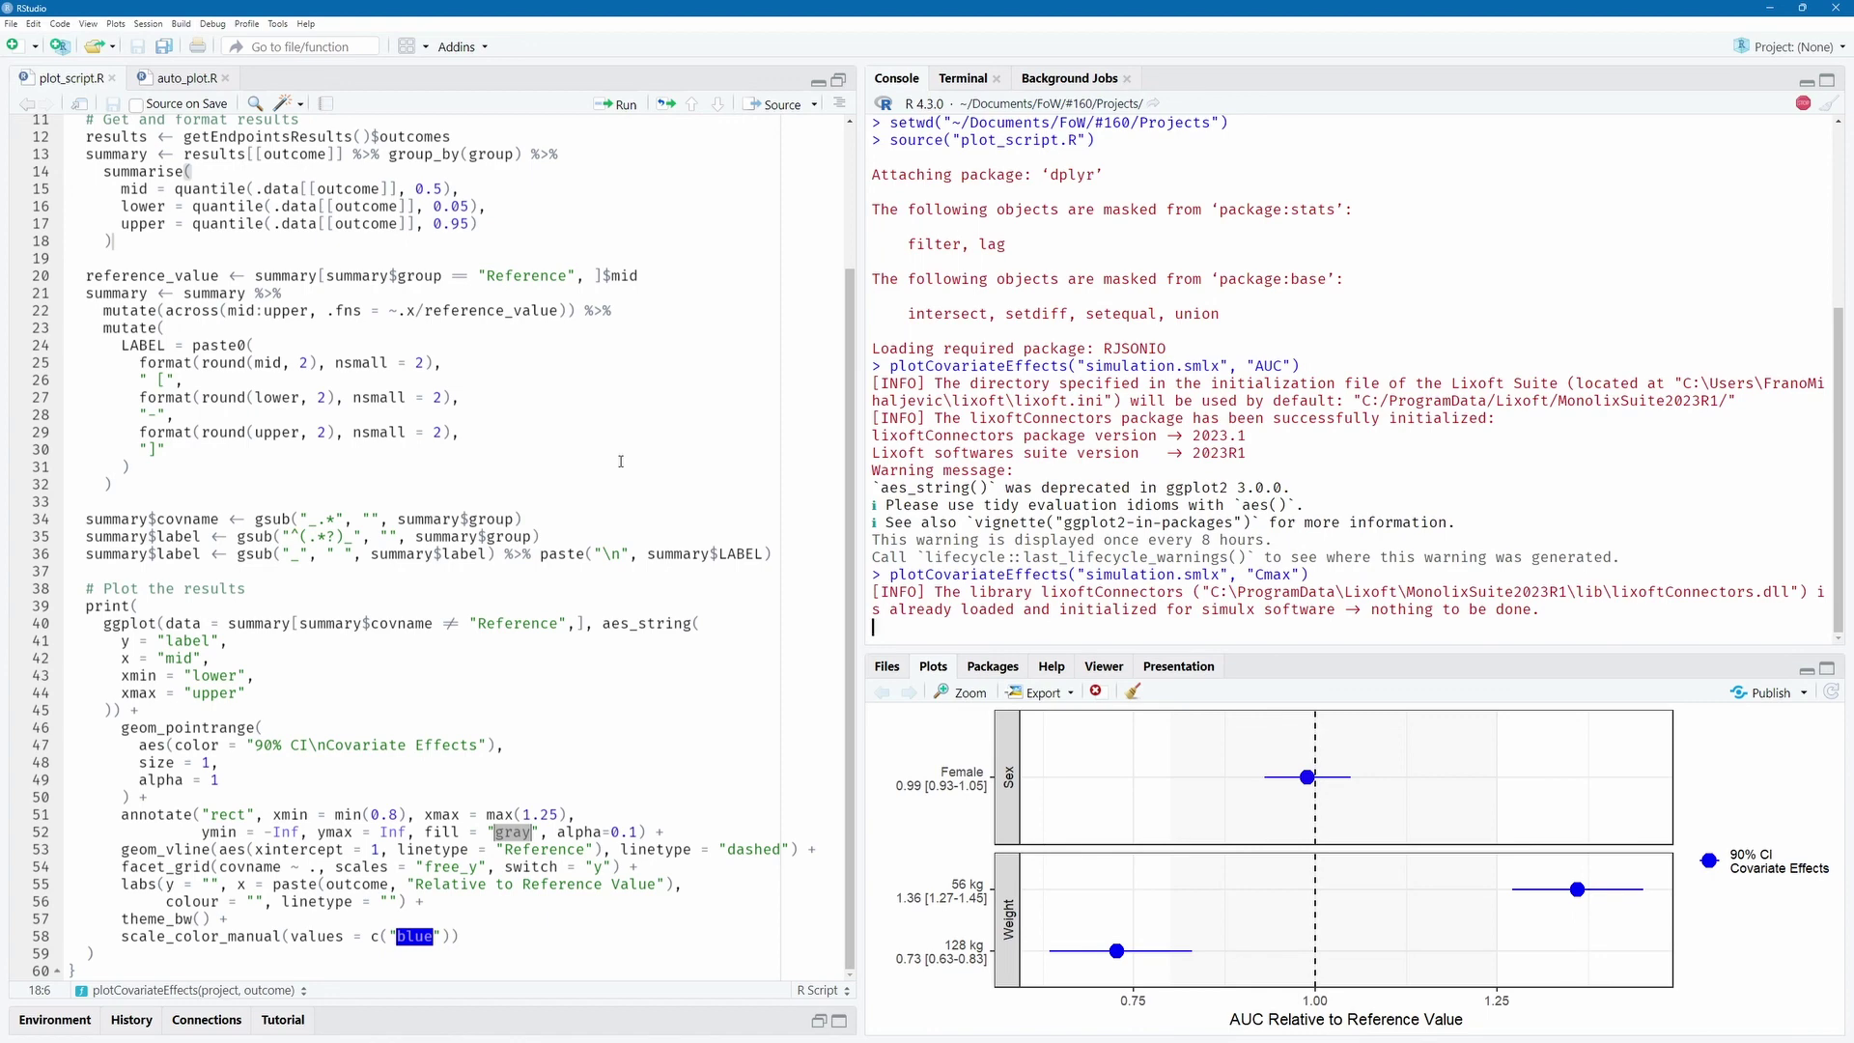